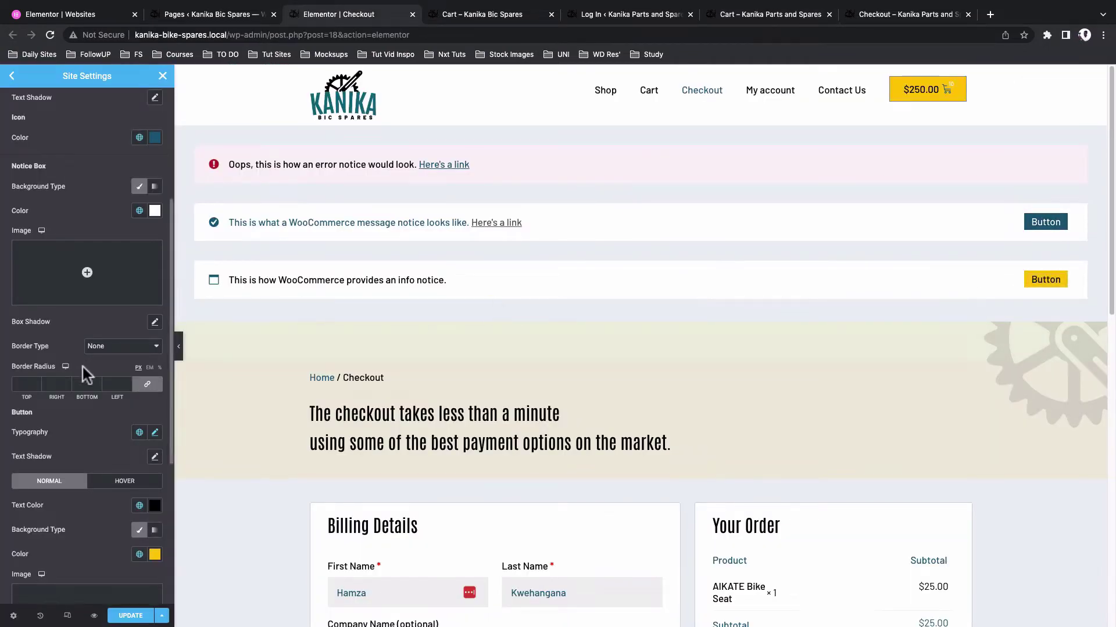
# Scroll down the settings panel to the info notice's button background colour.
pyautogui.scroll(-3, 58, 449)
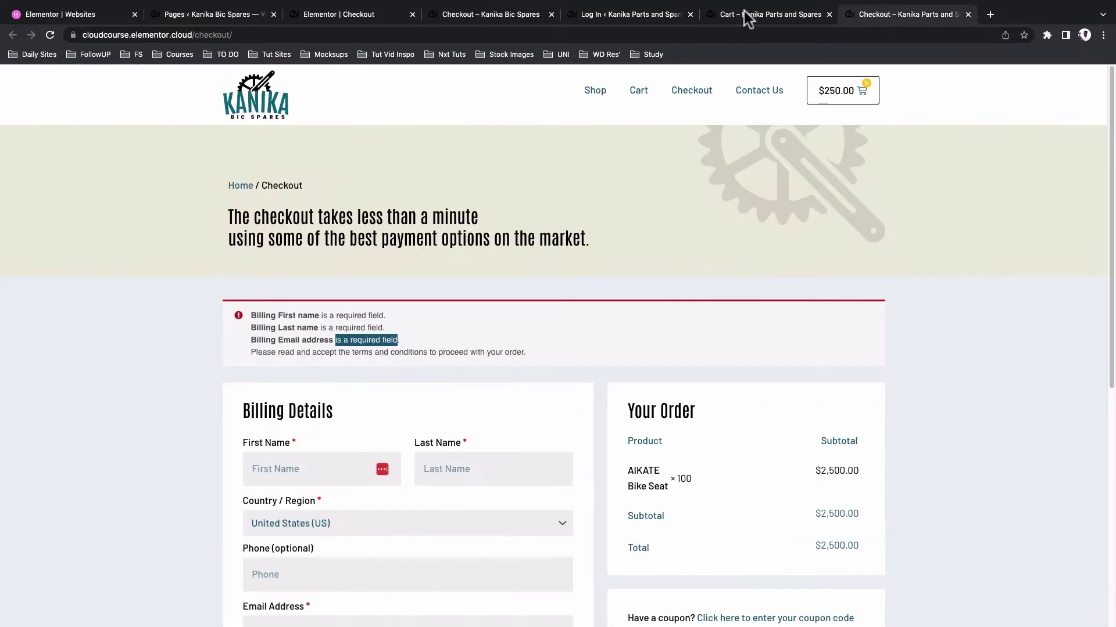
# Compare the 'Cart updated.' notice with the other shop and check the bike-spares checkout terms notice.
pyautogui.click(745, 14)
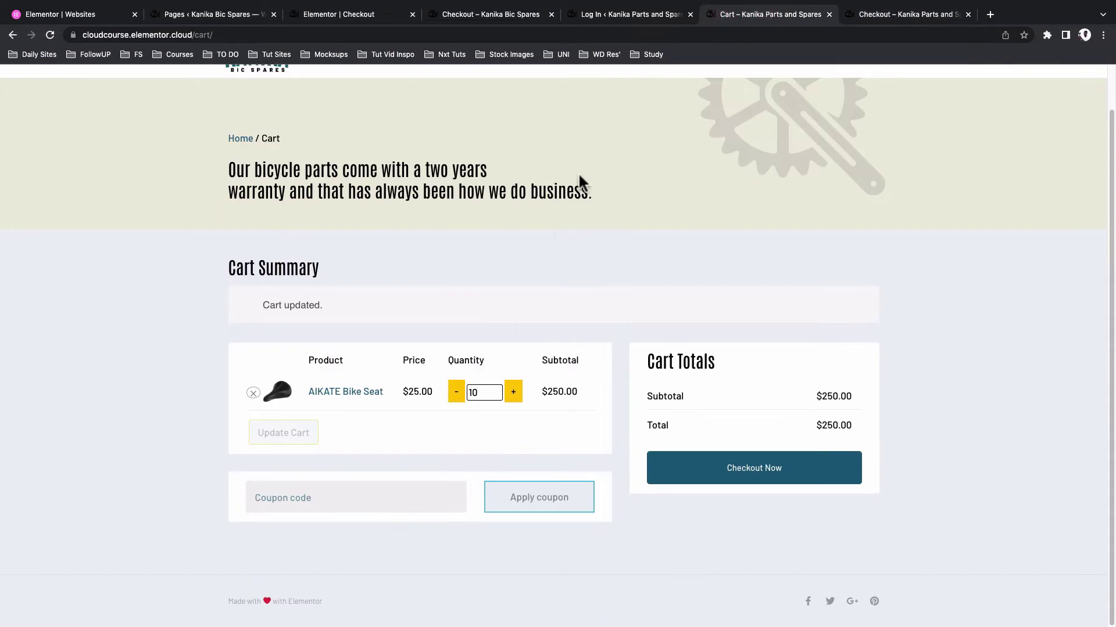
pyautogui.moveTo(300, 304); pyautogui.dragTo(272, 305)
pyautogui.click(304, 304)
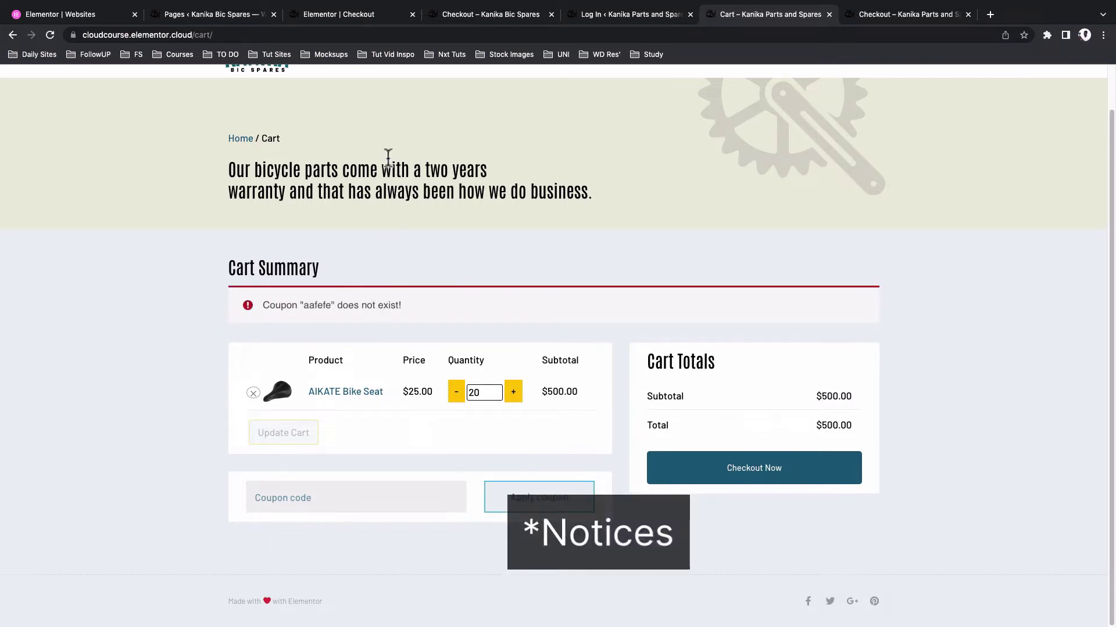
pyautogui.click(474, 16)
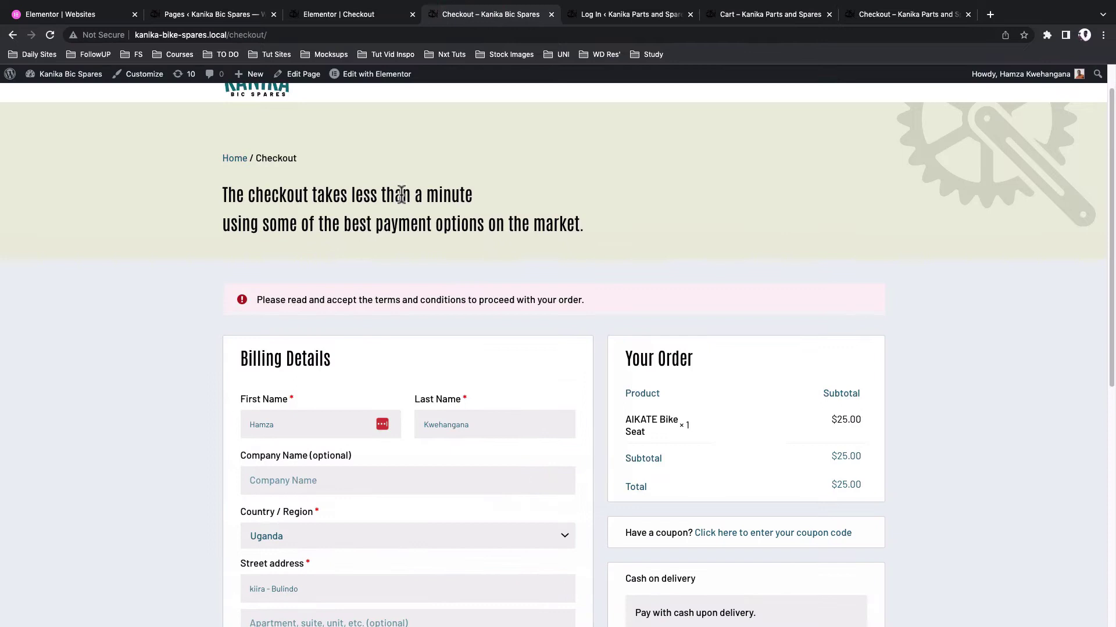
pyautogui.scroll(-2, 376, 306)
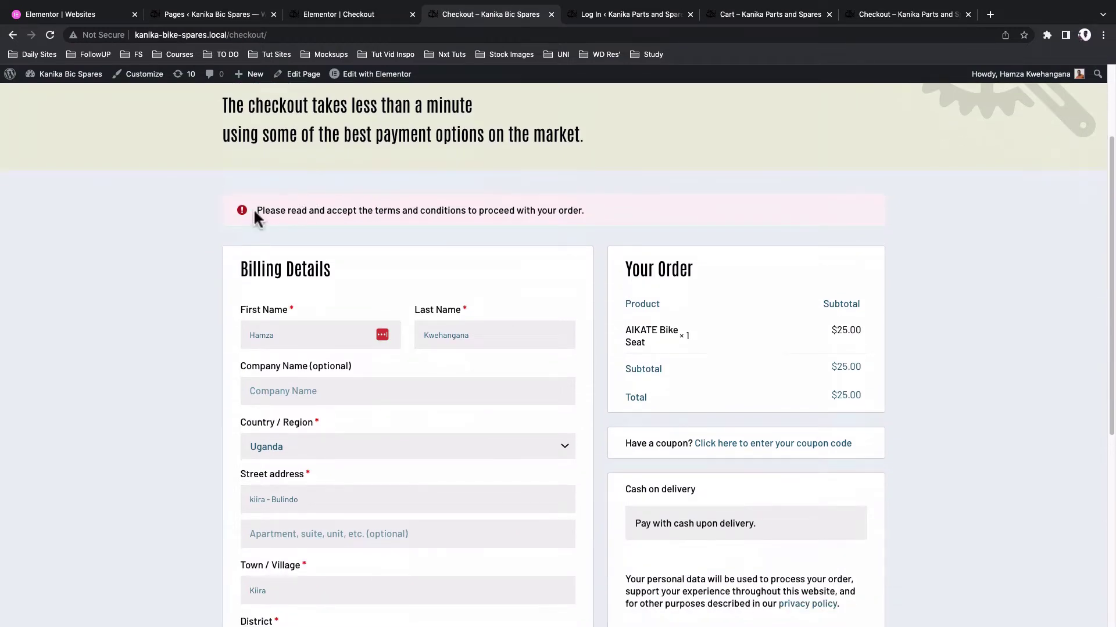
pyautogui.moveTo(256, 210); pyautogui.dragTo(382, 219)
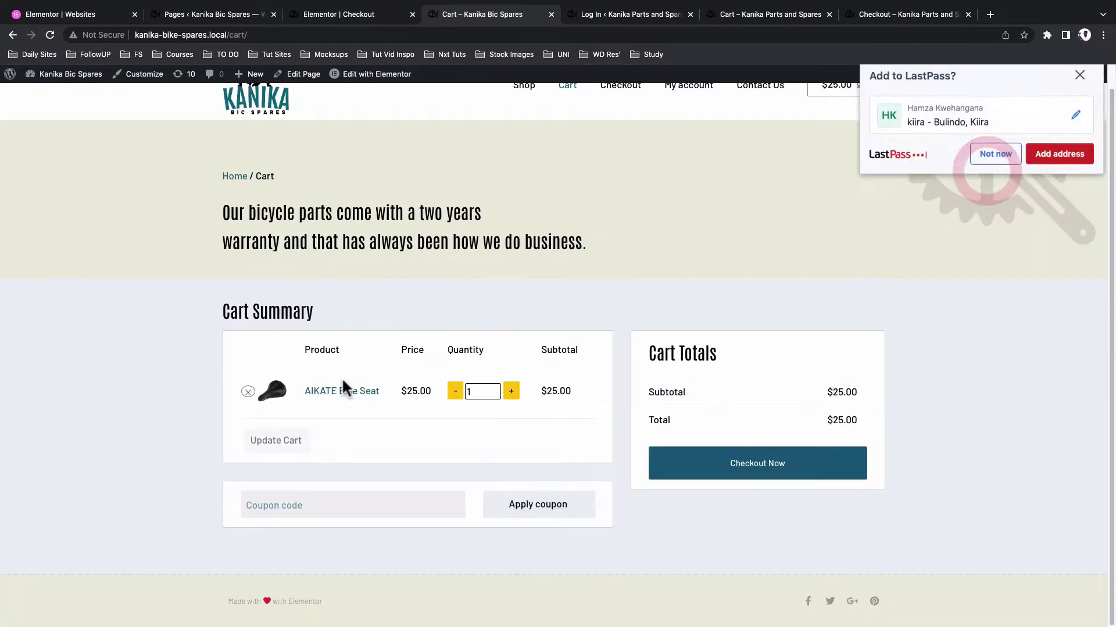
# Set the AIKATE Bike Seat quantity to 10 and update the cart.
pyautogui.click(480, 391)
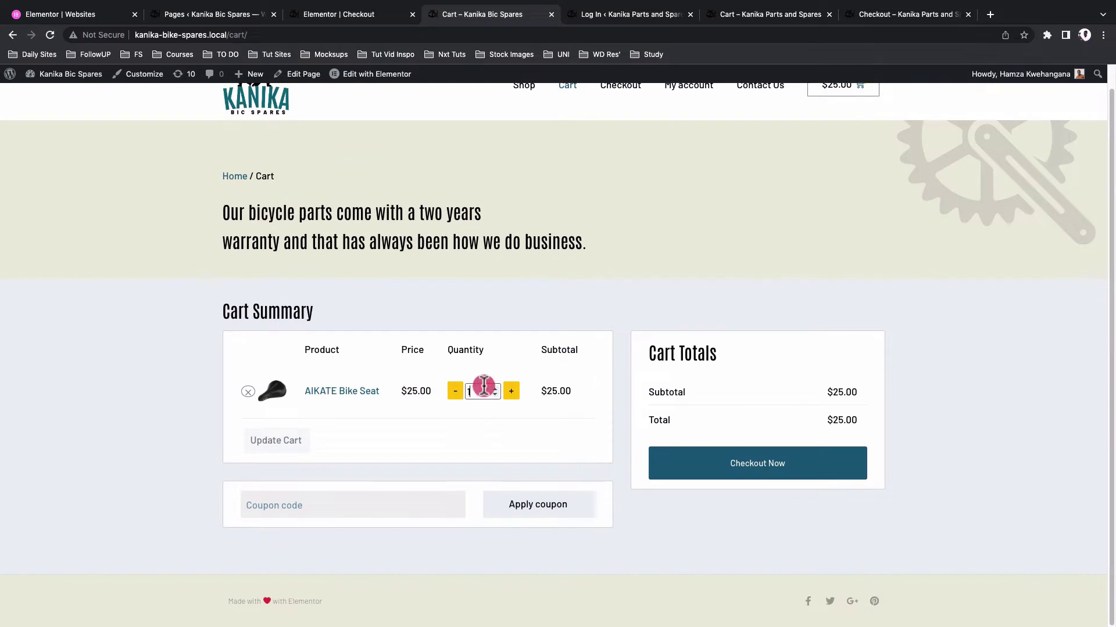
pyautogui.write('0')
pyautogui.click(290, 444)
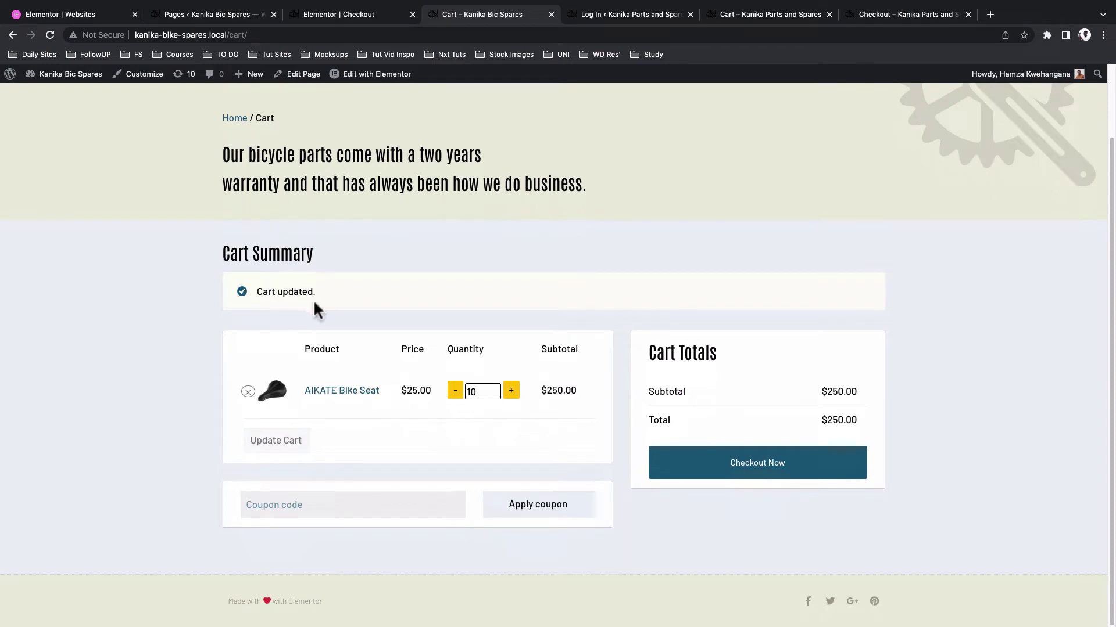
# Apply the invalid coupon 'dadfadf' to raise an error notice, then go to the WordPress Pages list.
pyautogui.click(299, 506)
pyautogui.write('dadfadf')
pyautogui.click(519, 506)
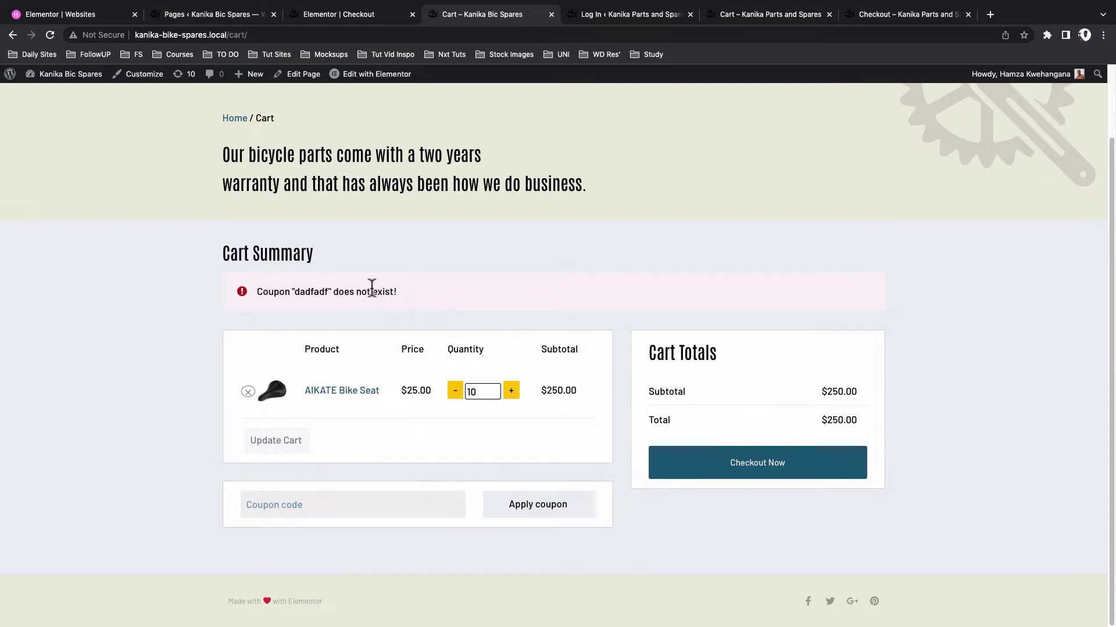
pyautogui.press('super+2')
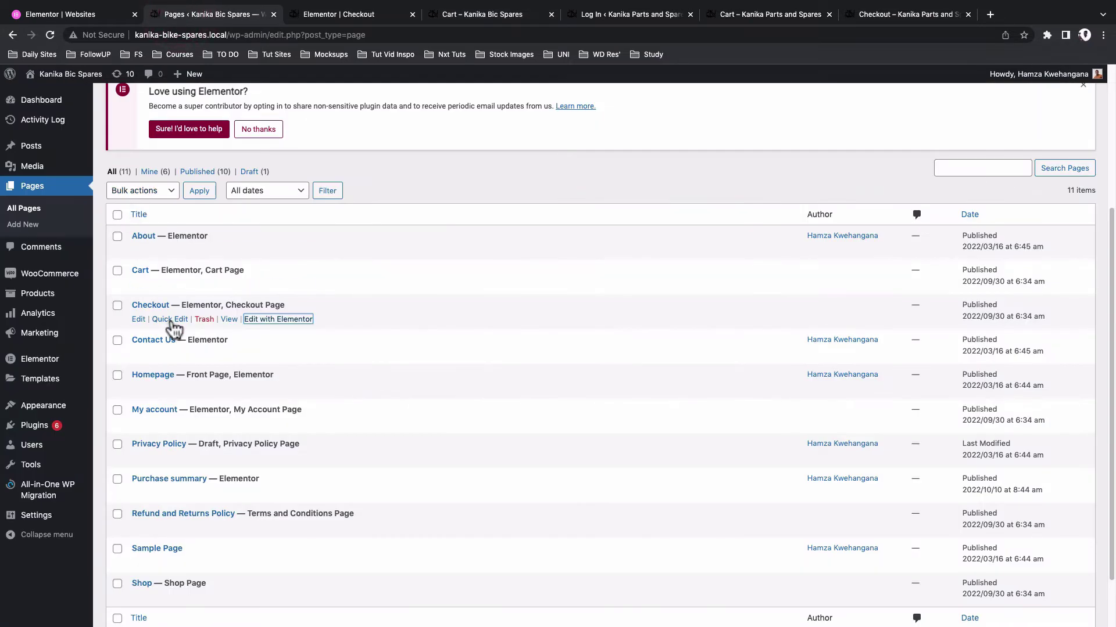
# Switch to the 'Elementor | Checkout' tab to edit the Checkout page.
pyautogui.press('super+3')
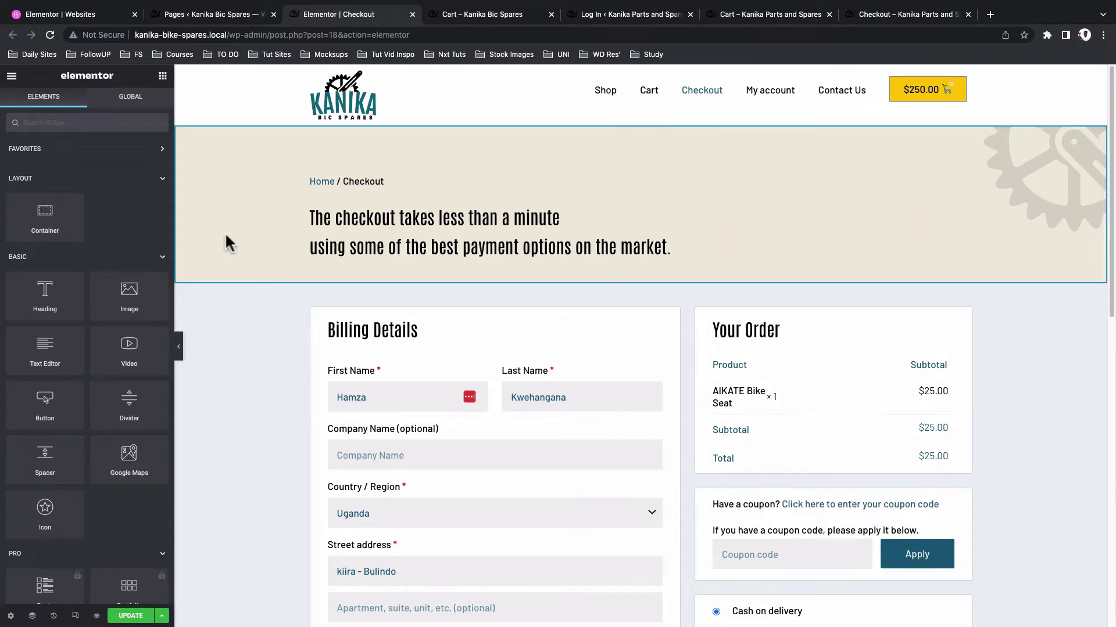
# Open Site Settings from the Elementor menu and go to its WooCommerce section.
pyautogui.click(13, 77)
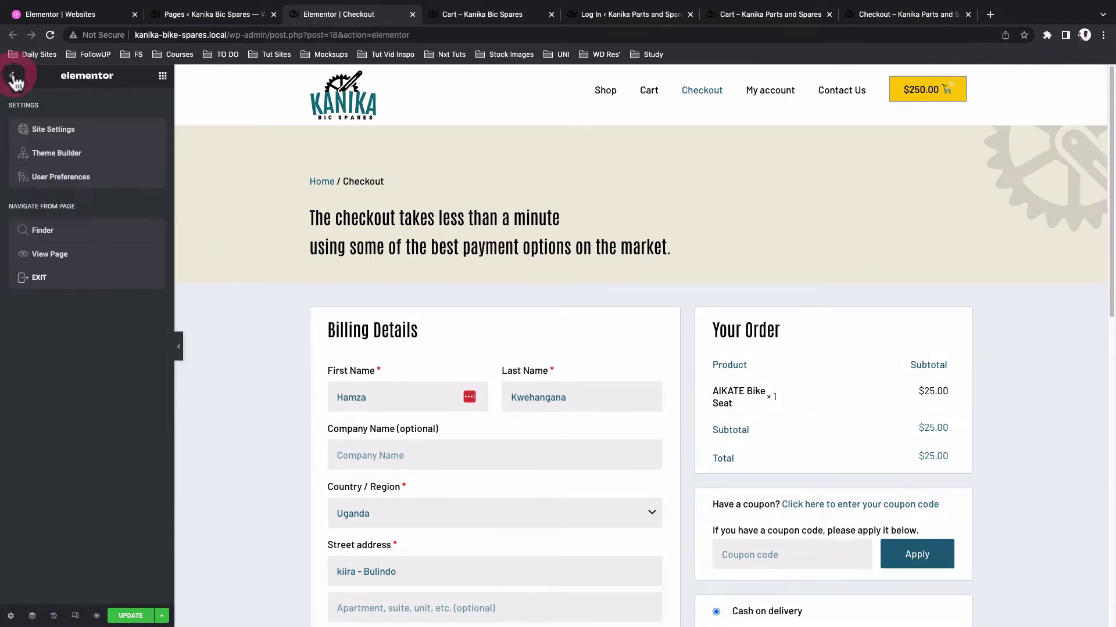
pyautogui.click(33, 130)
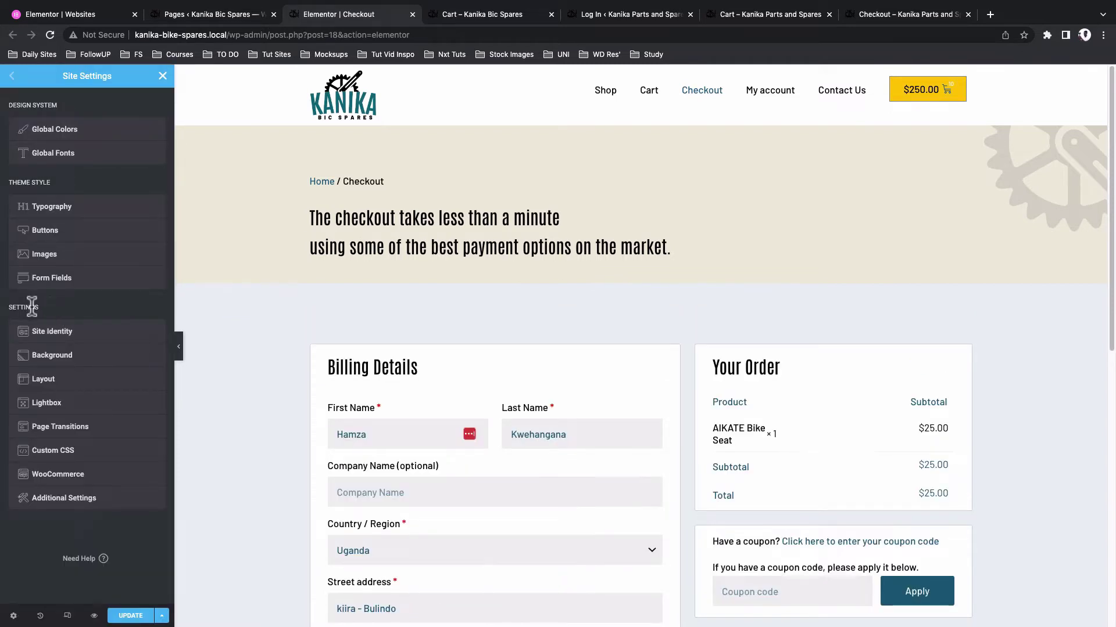
pyautogui.click(37, 474)
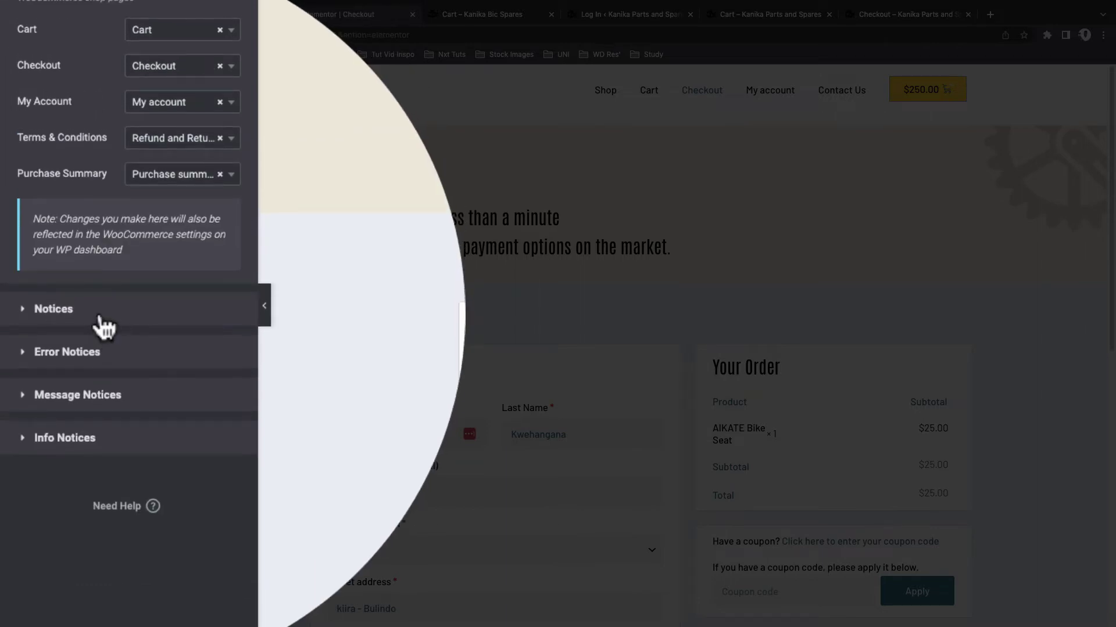
# Expand Notices, clear the Notice Type list, and re-add Error, Message and Info Notices.
pyautogui.click(99, 312)
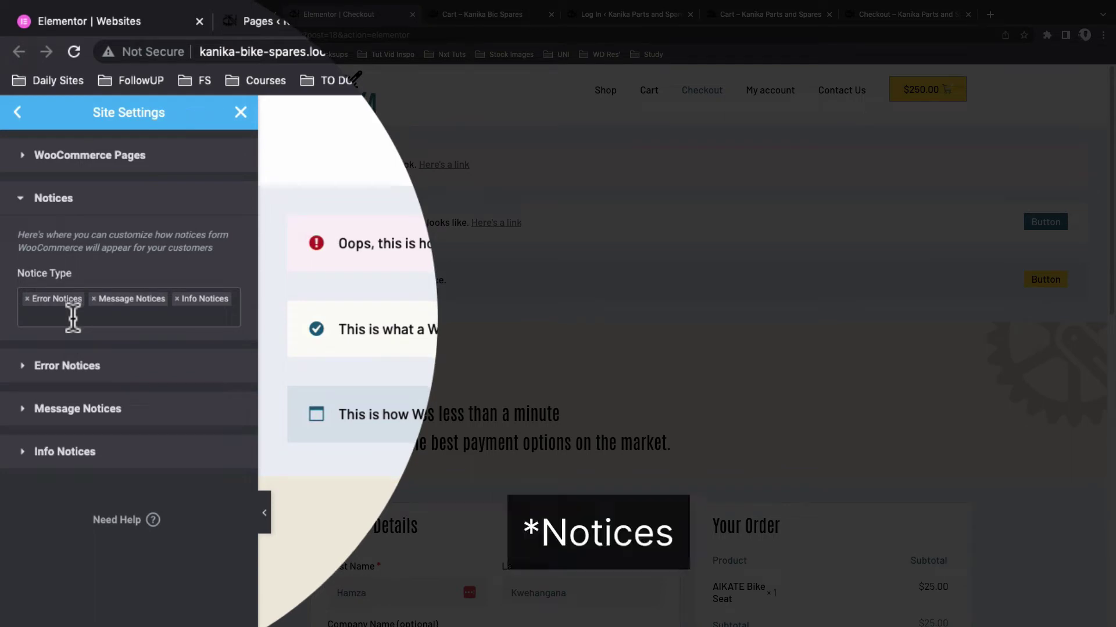
pyautogui.click(29, 302)
pyautogui.click(27, 299)
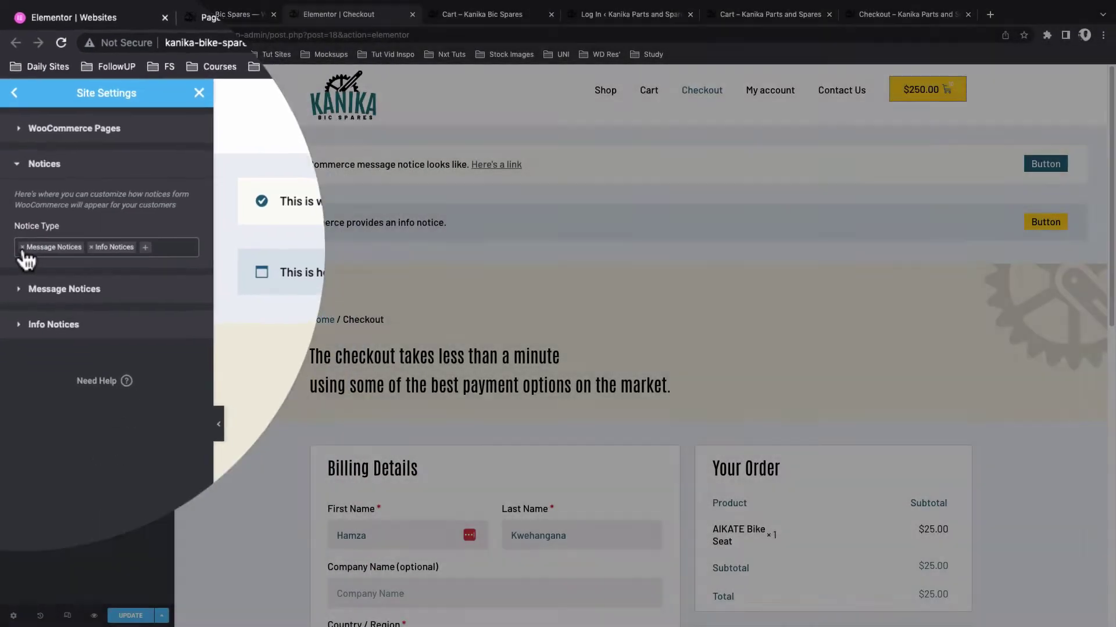
pyautogui.click(27, 298)
pyautogui.click(27, 298)
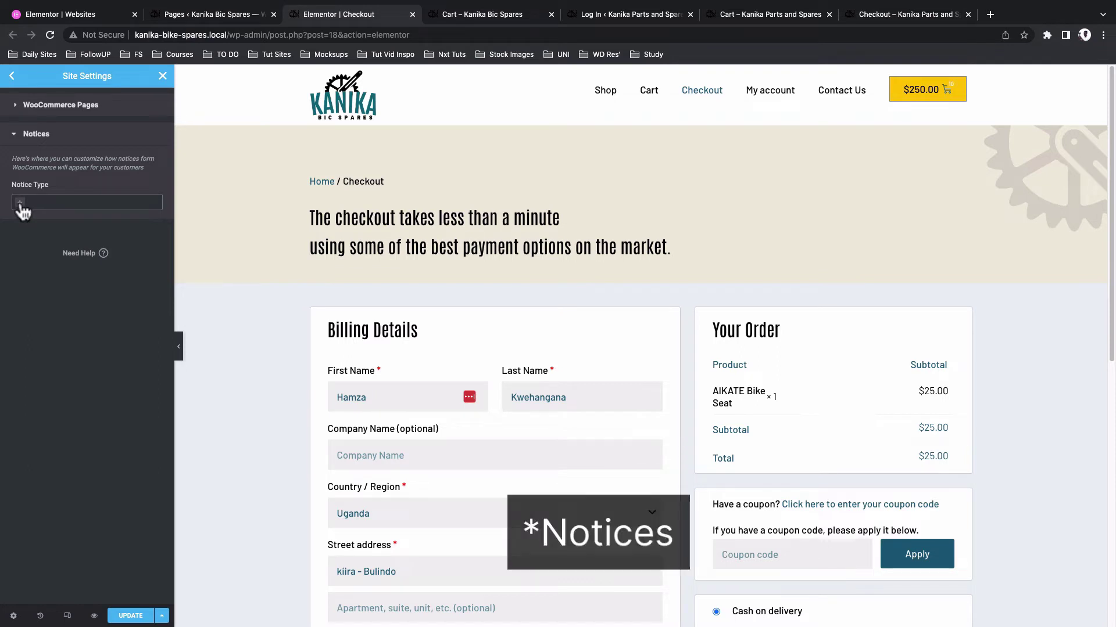
pyautogui.click(20, 202)
pyautogui.click(27, 215)
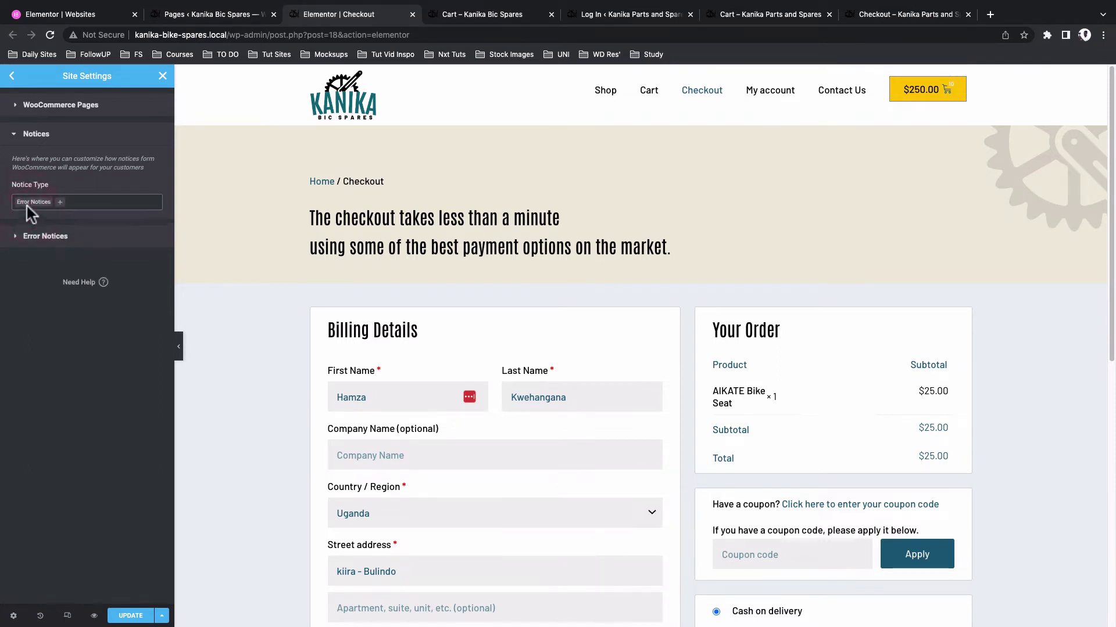
pyautogui.click(63, 203)
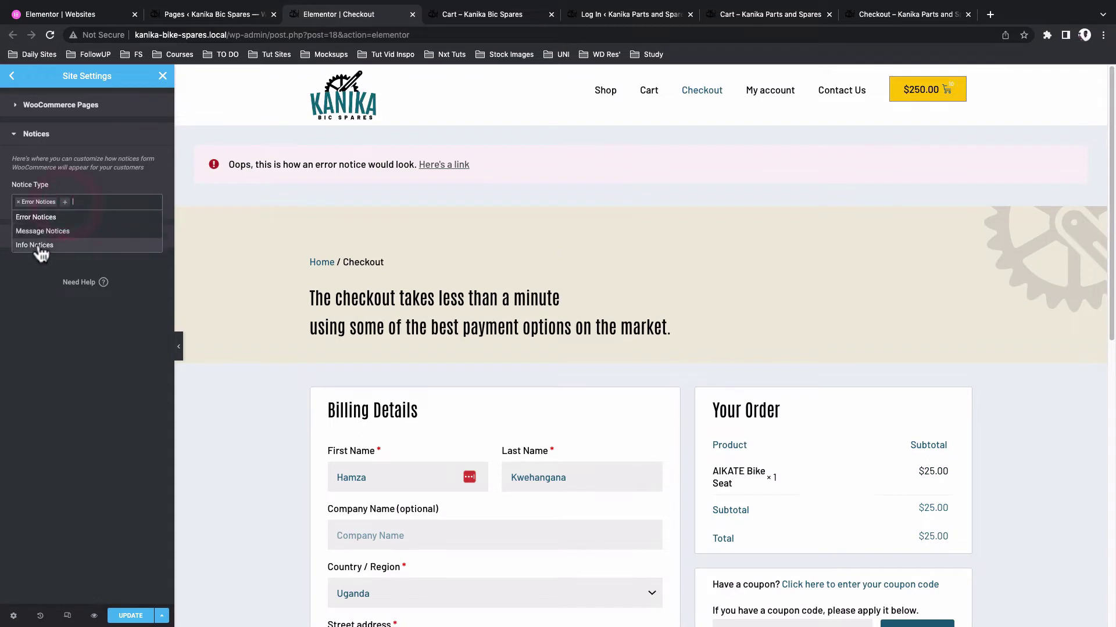
pyautogui.click(41, 246)
pyautogui.click(38, 231)
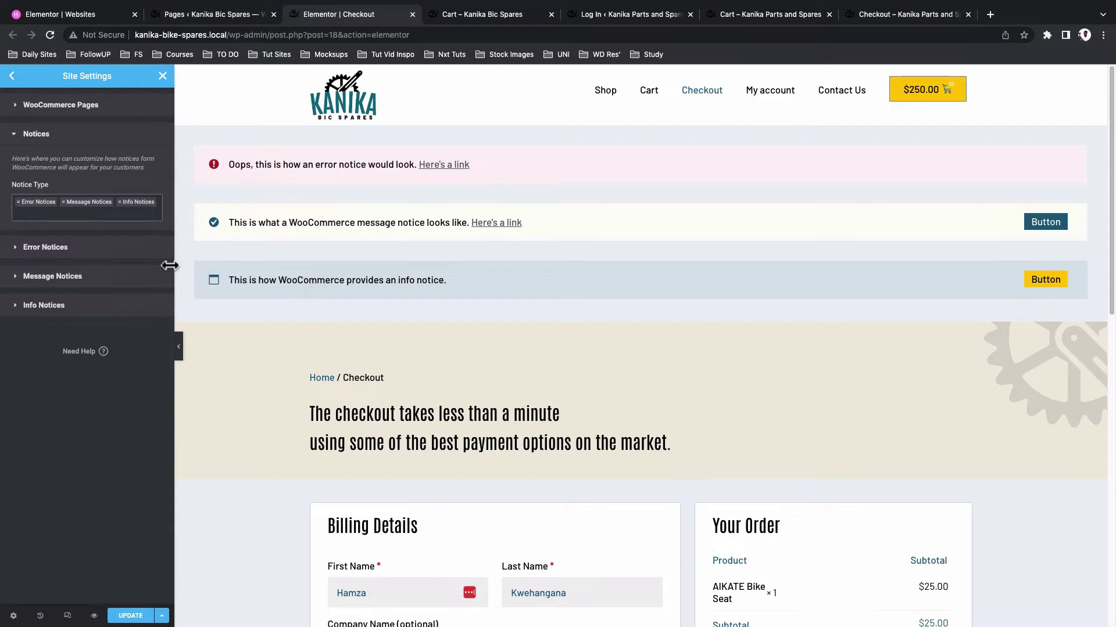
# Expand the Error Notices styling and review the notice text typography.
pyautogui.click(45, 251)
pyautogui.scroll(-1, 88, 240)
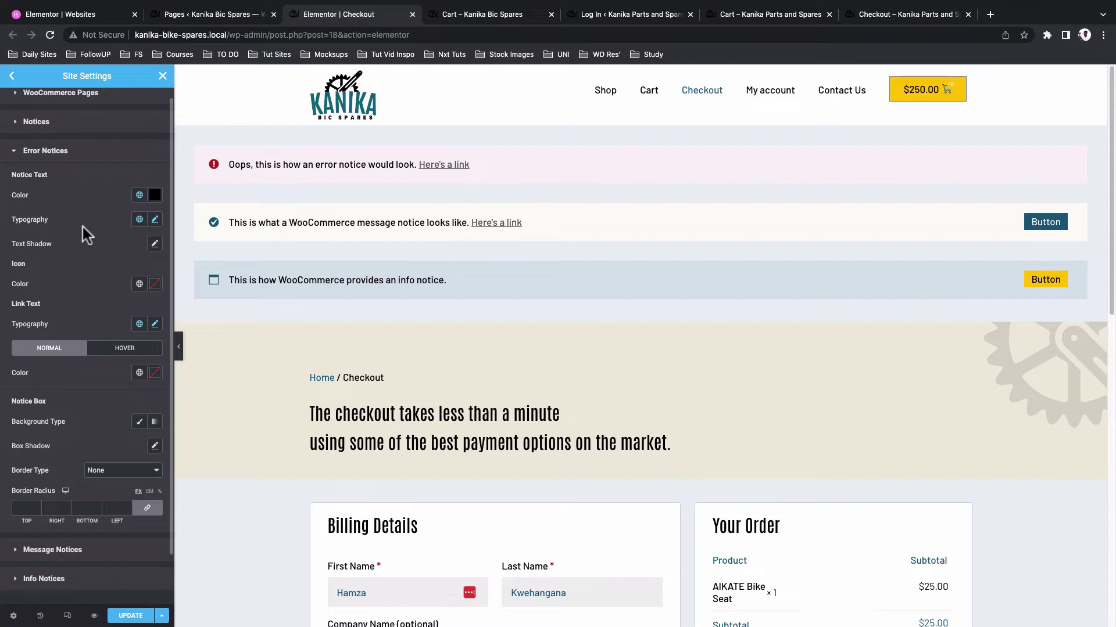
pyautogui.click(154, 221)
pyautogui.click(155, 221)
pyautogui.scroll(-3, 103, 292)
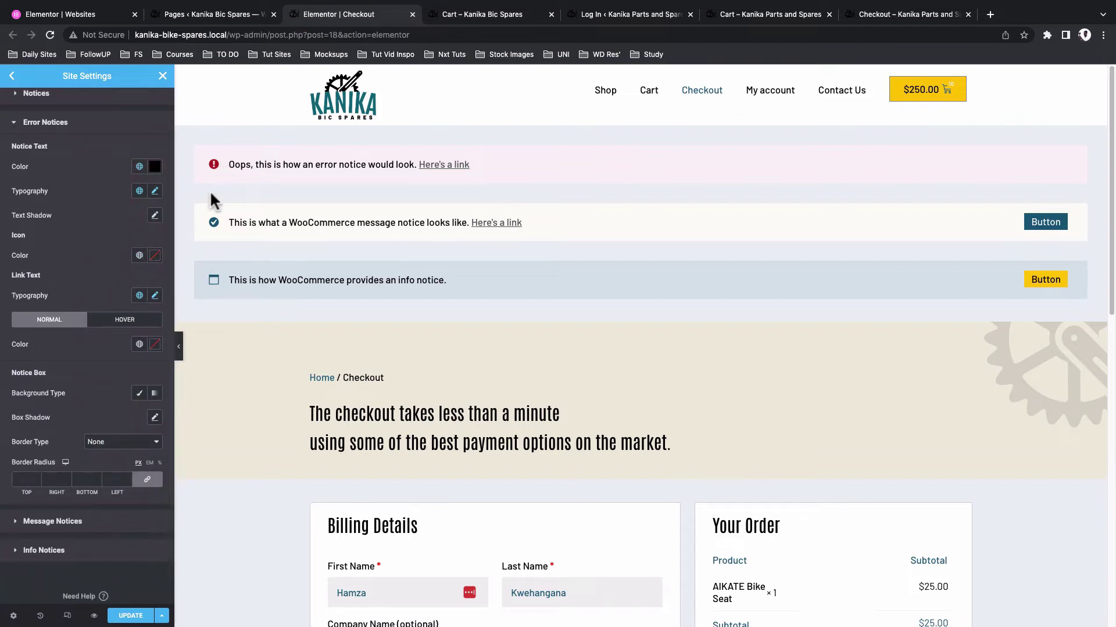
# Try a yellow error icon colour, reset it to default red, and recheck the text typography.
pyautogui.click(154, 256)
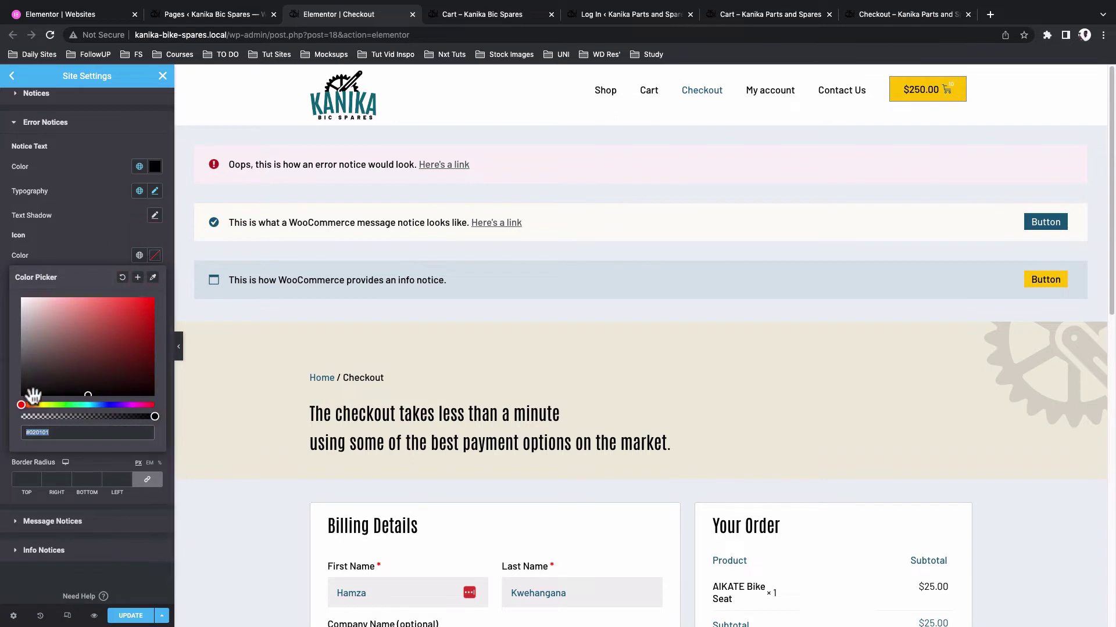
pyautogui.moveTo(30, 405); pyautogui.dragTo(42, 404)
pyautogui.click(145, 264)
pyautogui.click(156, 257)
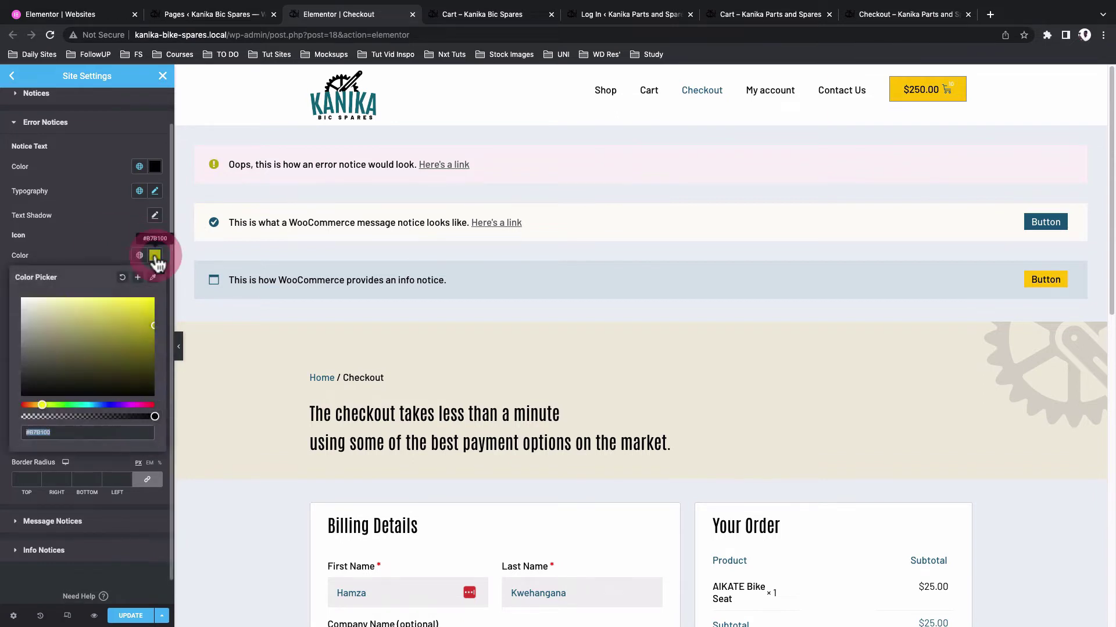
pyautogui.click(122, 279)
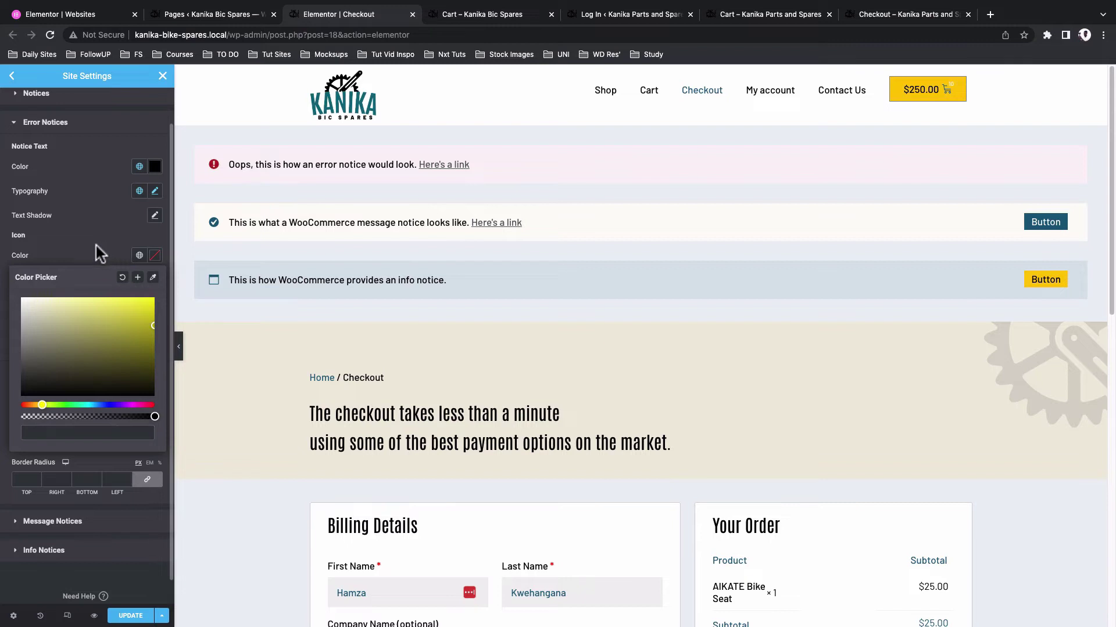
pyautogui.click(95, 246)
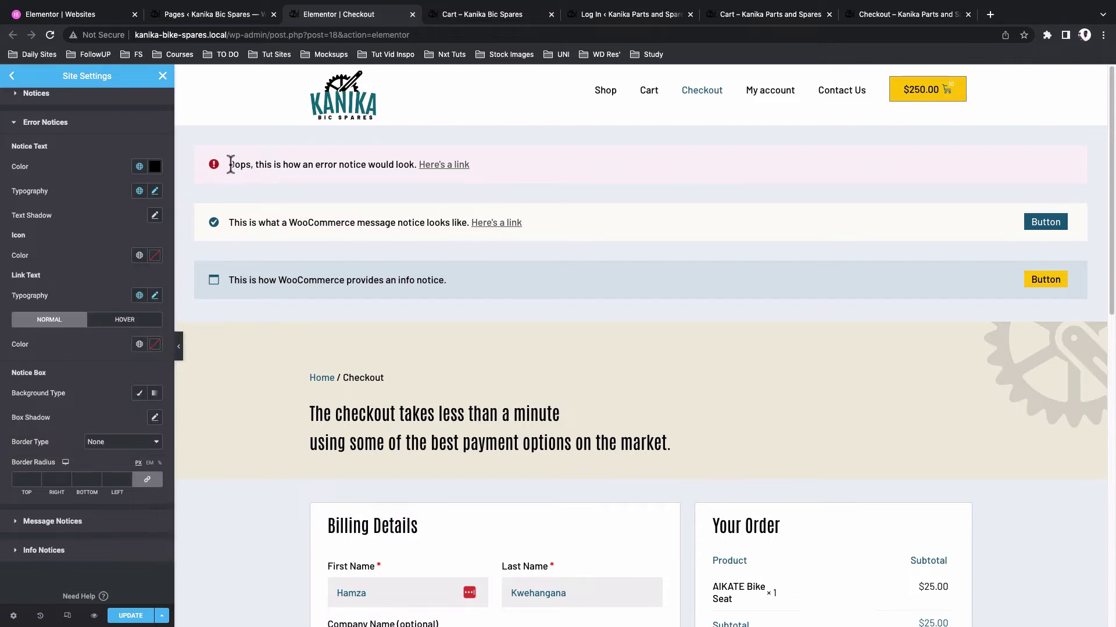
pyautogui.click(154, 191)
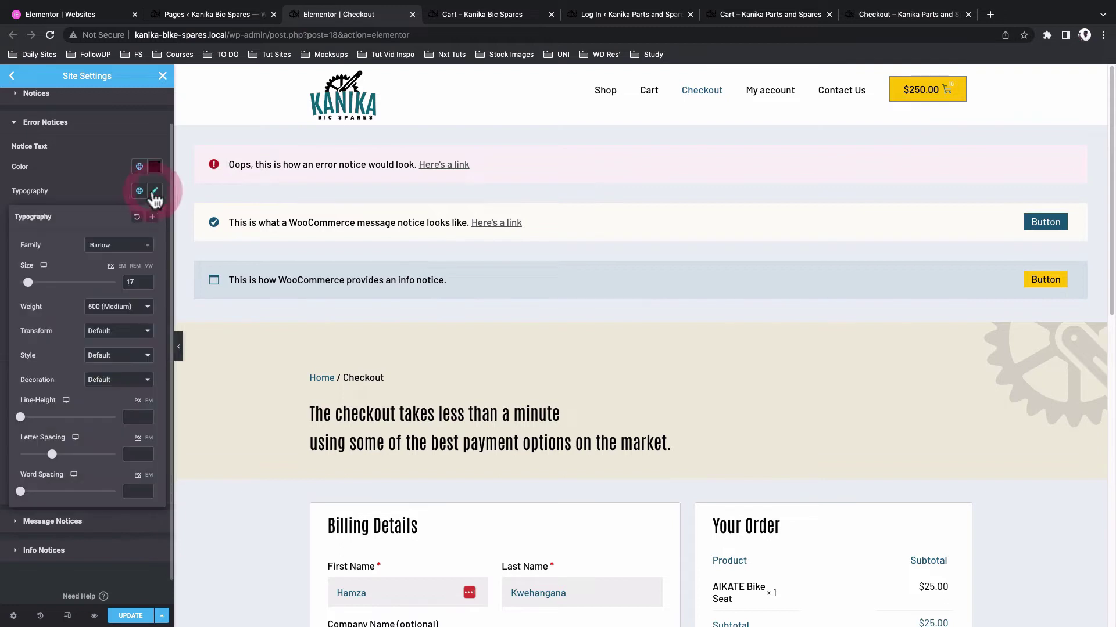
pyautogui.click(103, 194)
pyautogui.scroll(-1, 109, 246)
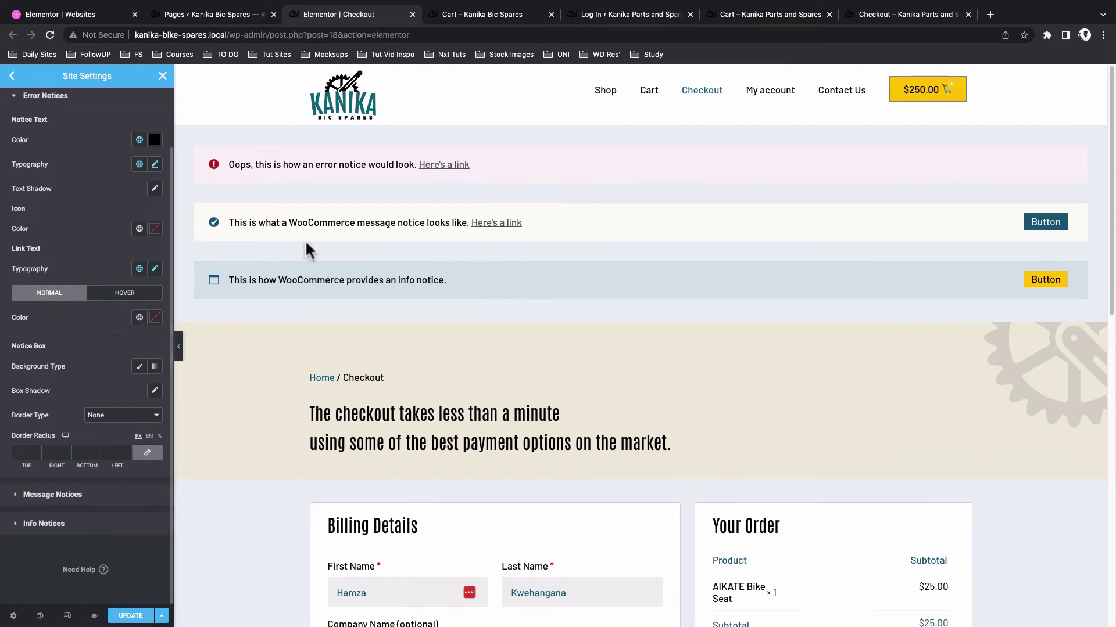
# Set the error notice link's normal colour to the teal global colour.
pyautogui.click(140, 318)
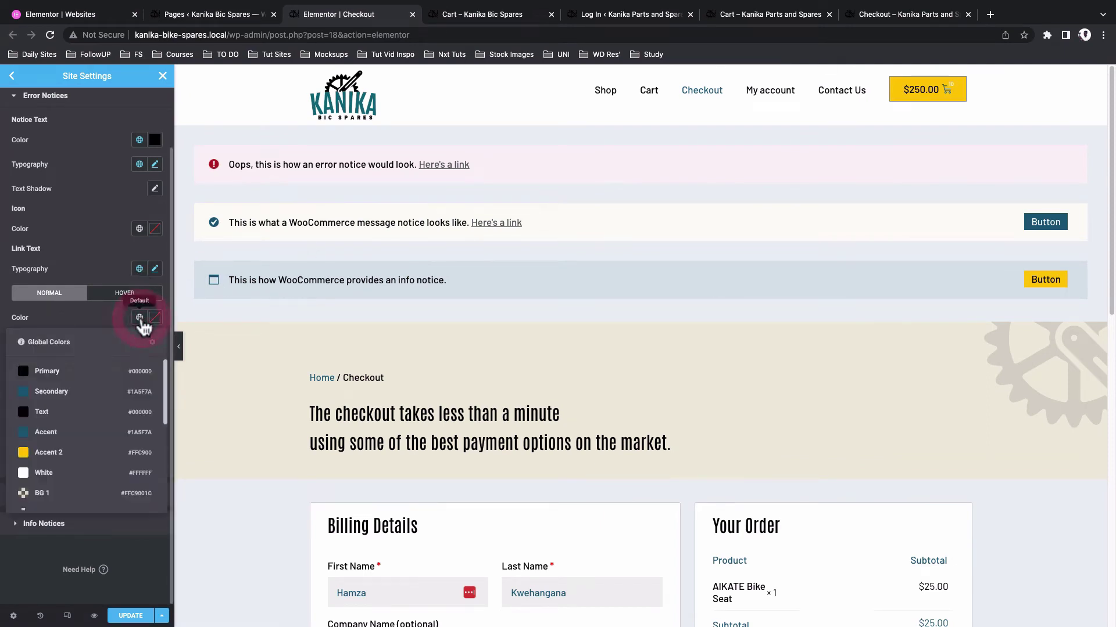
pyautogui.click(45, 452)
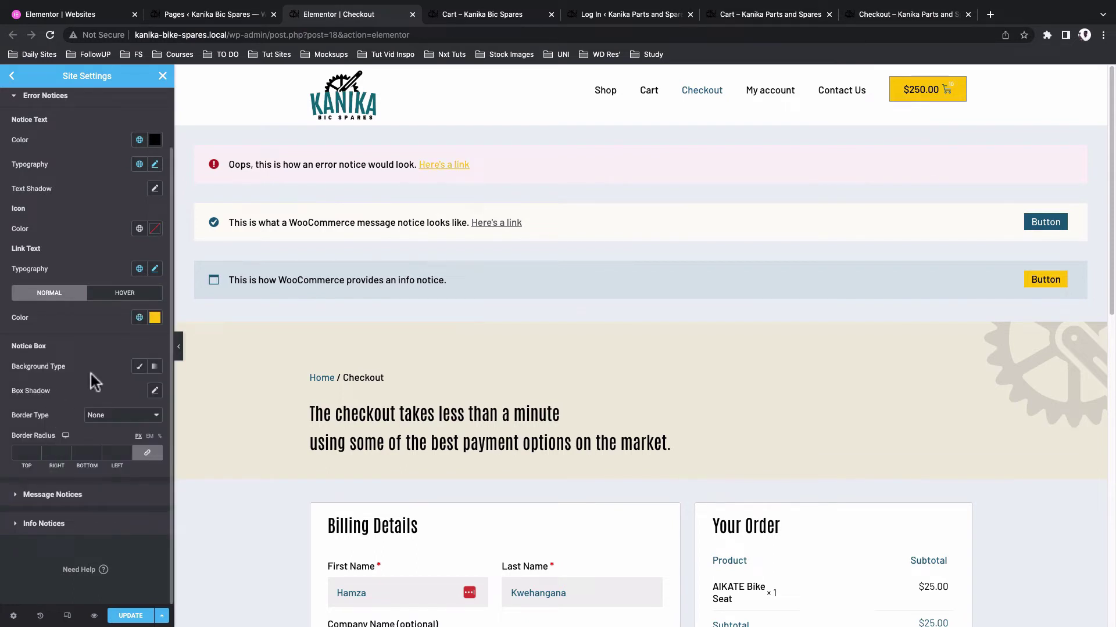
pyautogui.click(138, 318)
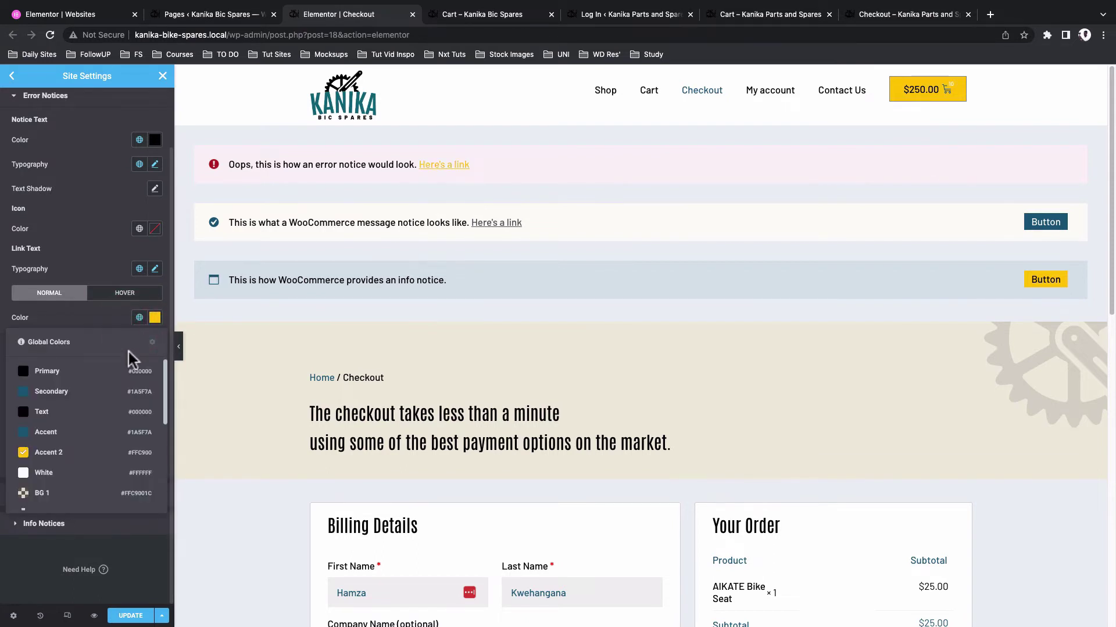
pyautogui.click(99, 432)
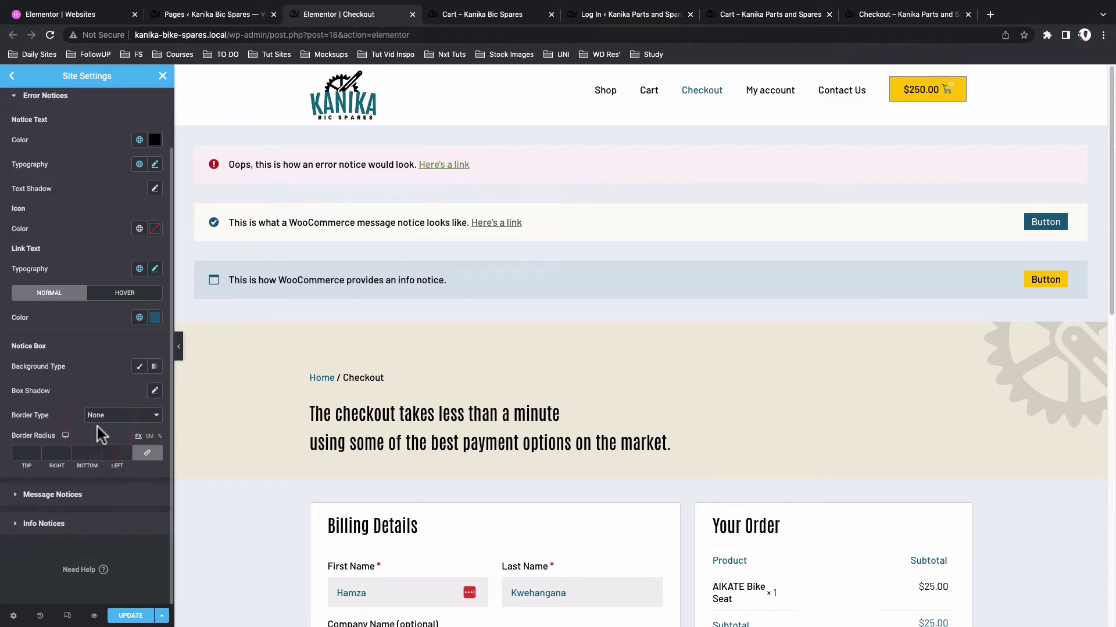
pyautogui.click(140, 320)
# Make the error notice link turn Accent 2 yellow (#FFC900) on hover.
pyautogui.click(139, 317)
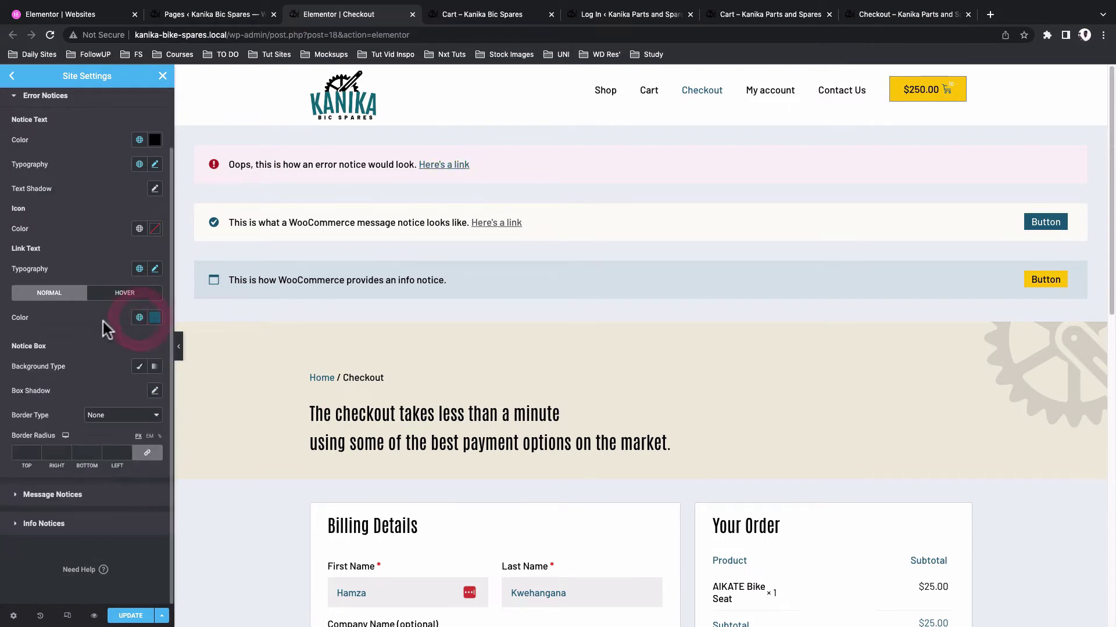
pyautogui.click(139, 294)
pyautogui.click(138, 318)
pyautogui.click(139, 318)
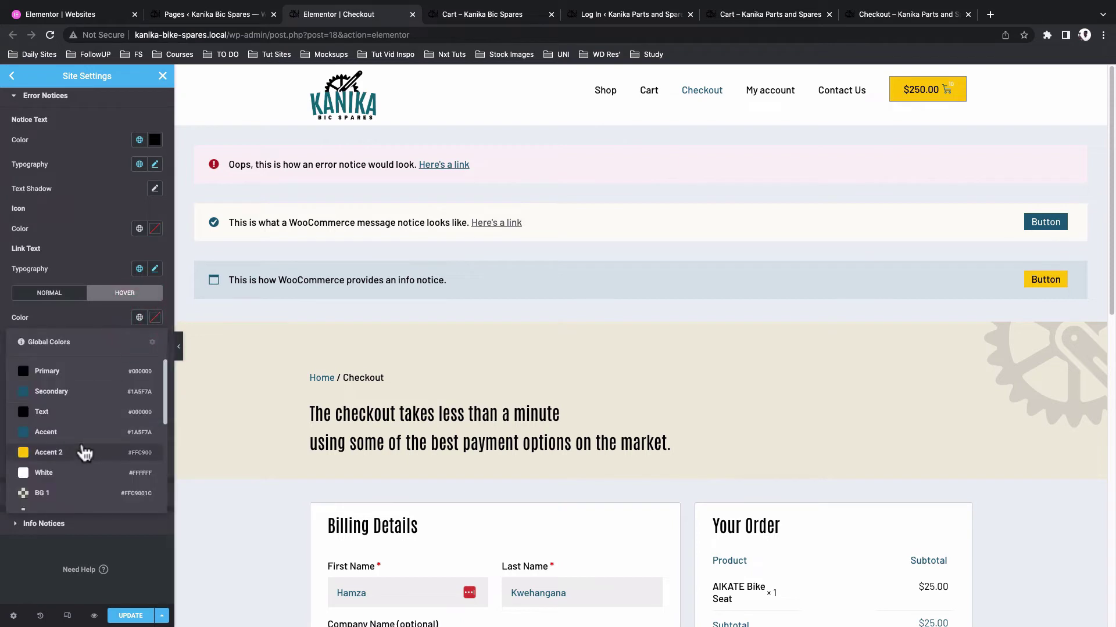
pyautogui.click(87, 456)
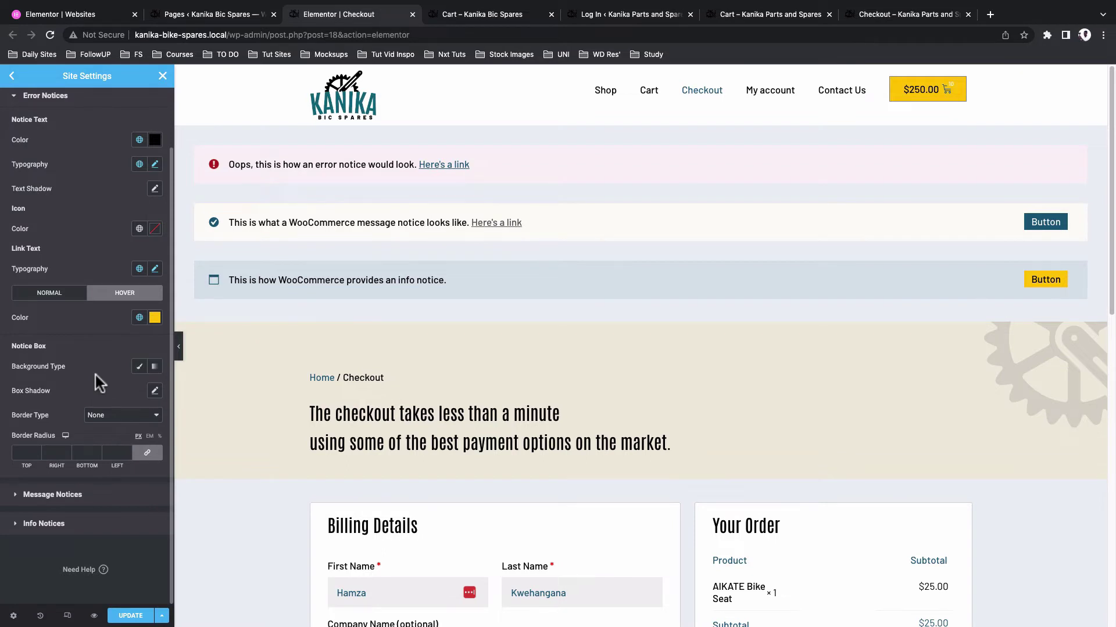
# Expand Message Notices and set its text colour to the teal Accent (#1A5F7A).
pyautogui.click(61, 496)
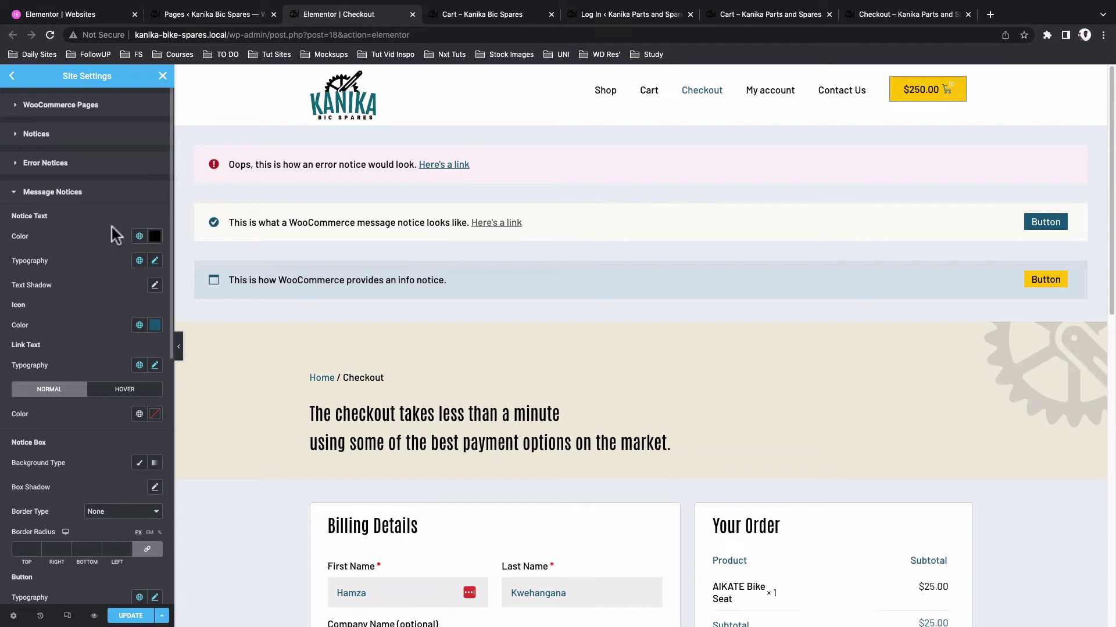
pyautogui.click(138, 238)
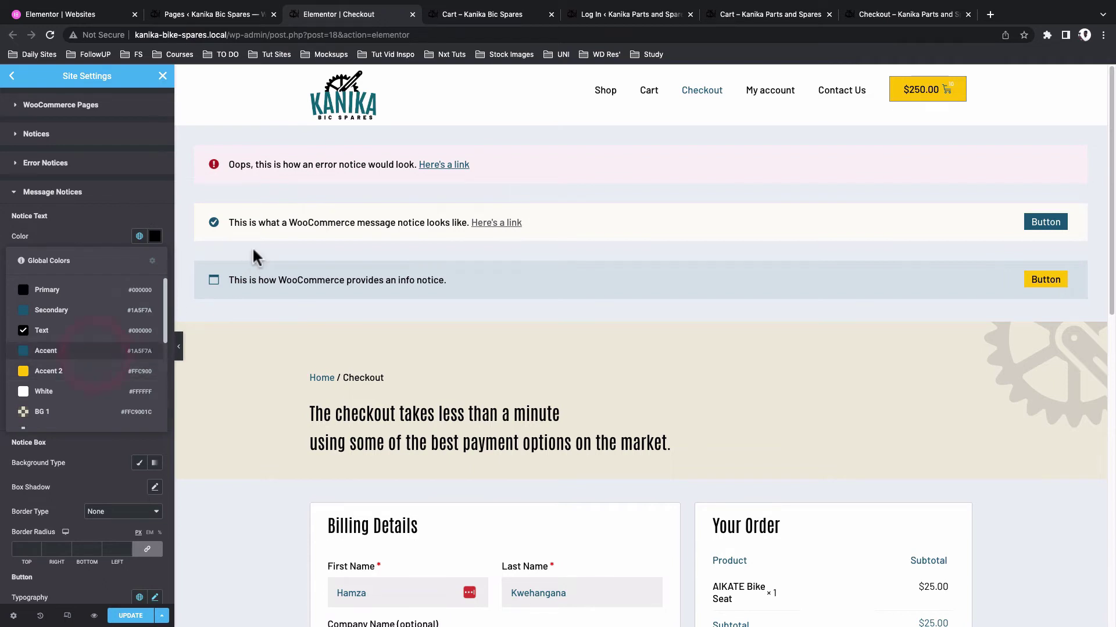
pyautogui.click(93, 350)
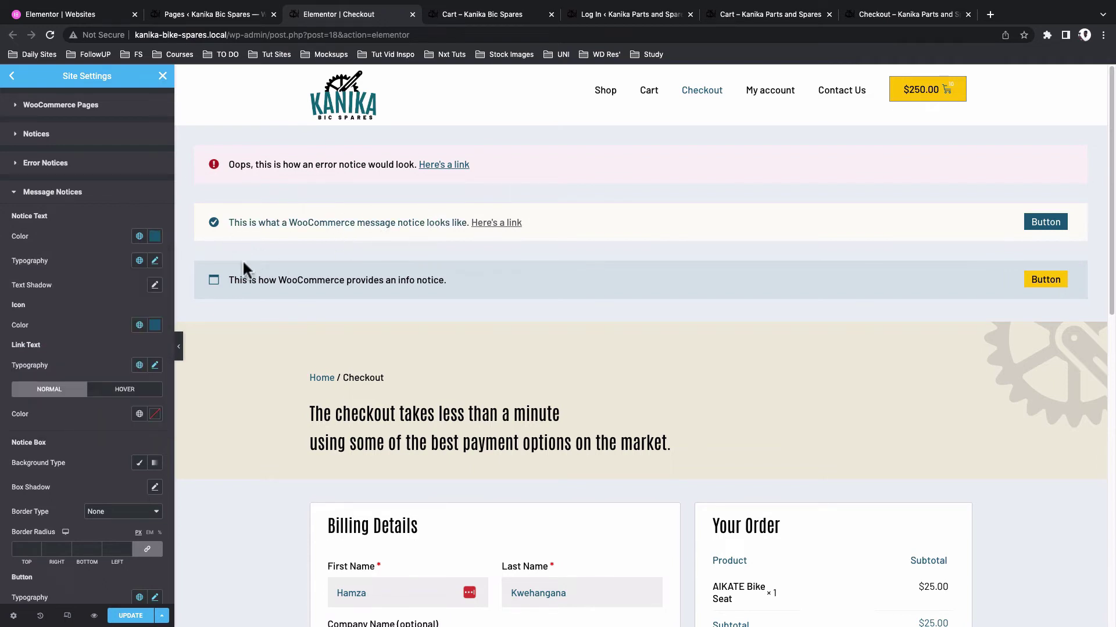
# Browse the message notice text's global fonts and font families without changing the font.
pyautogui.click(139, 260)
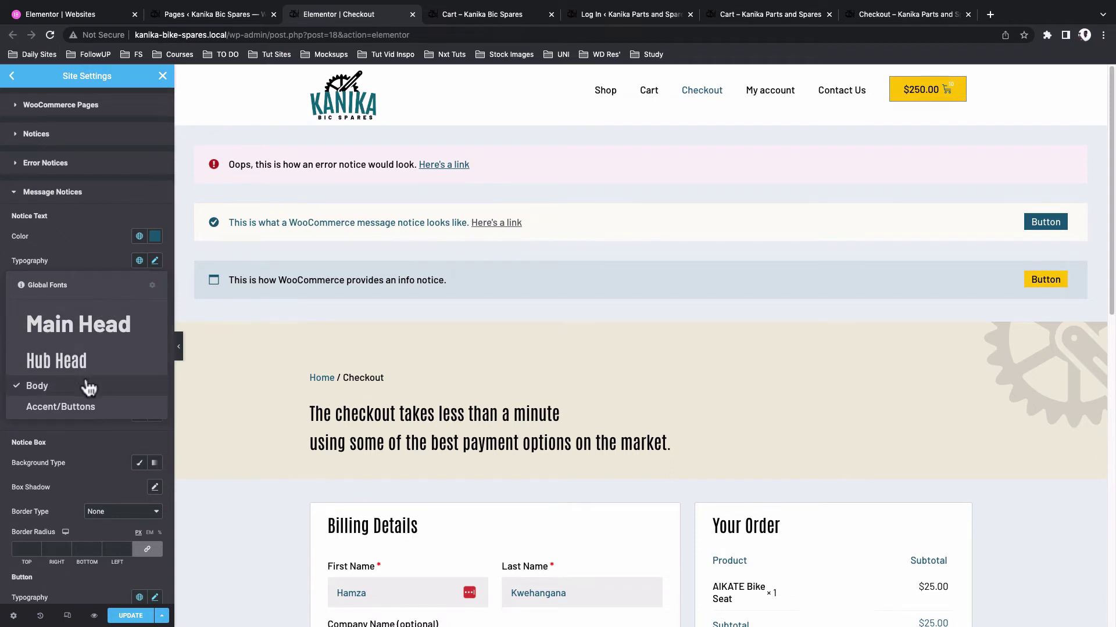
pyautogui.click(77, 260)
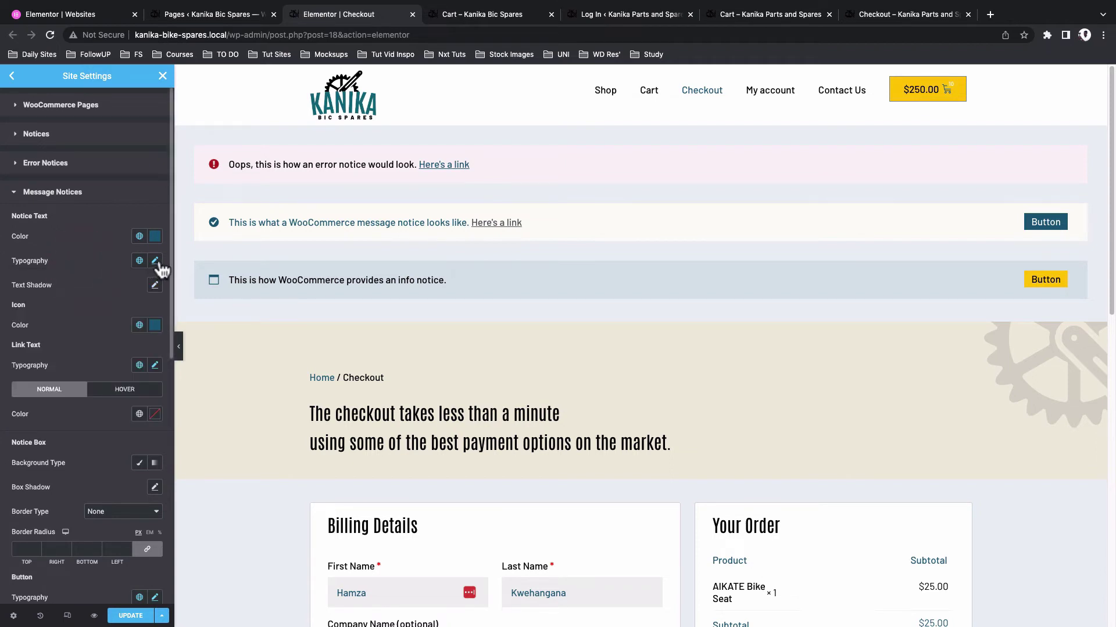
pyautogui.click(154, 260)
pyautogui.click(121, 316)
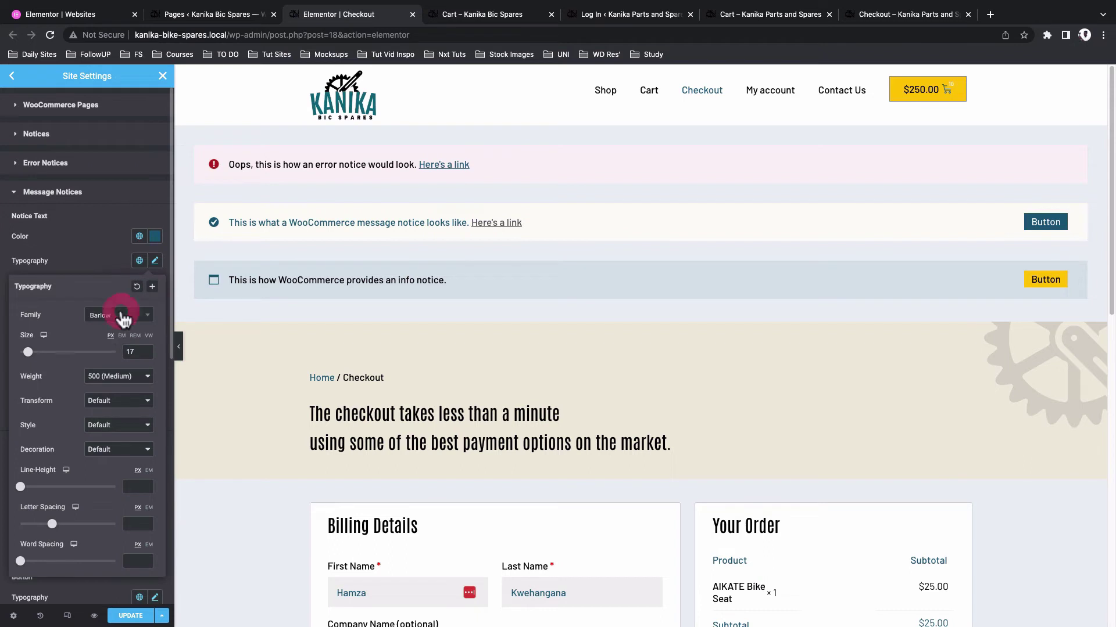
pyautogui.click(124, 317)
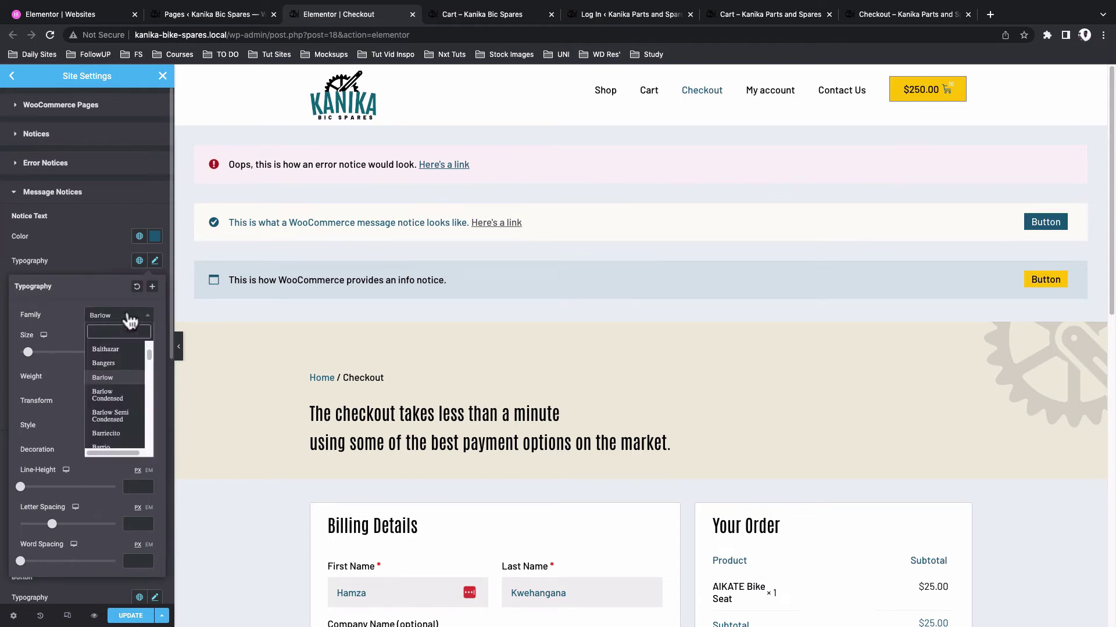
# Set the message notice box background to solid white (#FFFFFF) after briefly trying a gradient.
pyautogui.click(95, 256)
pyautogui.scroll(-3, 72, 344)
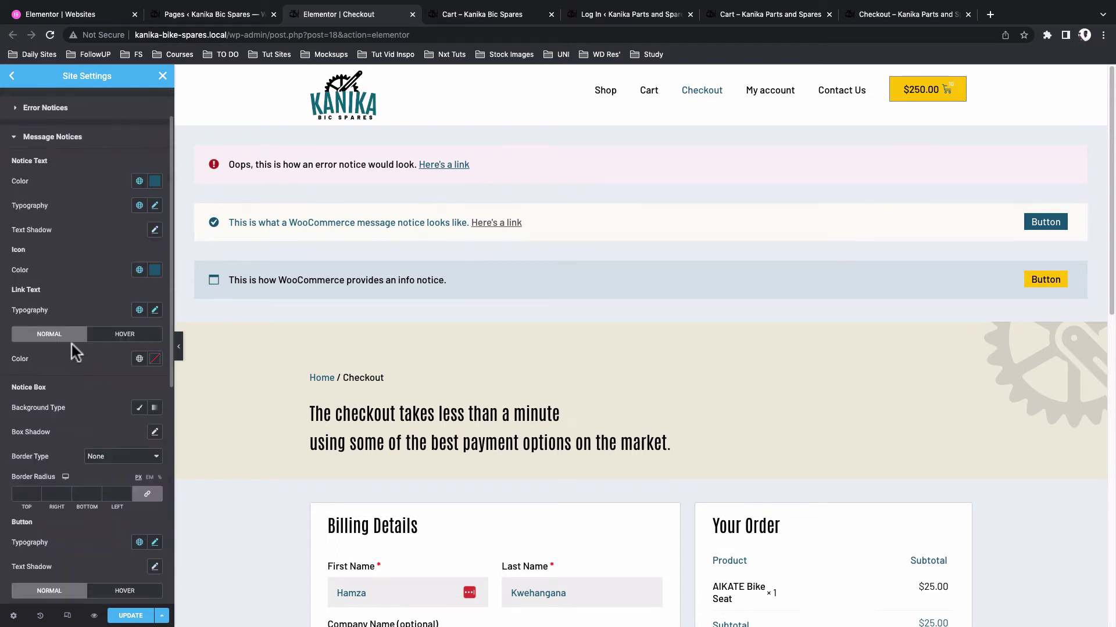
pyautogui.scroll(-1, 86, 397)
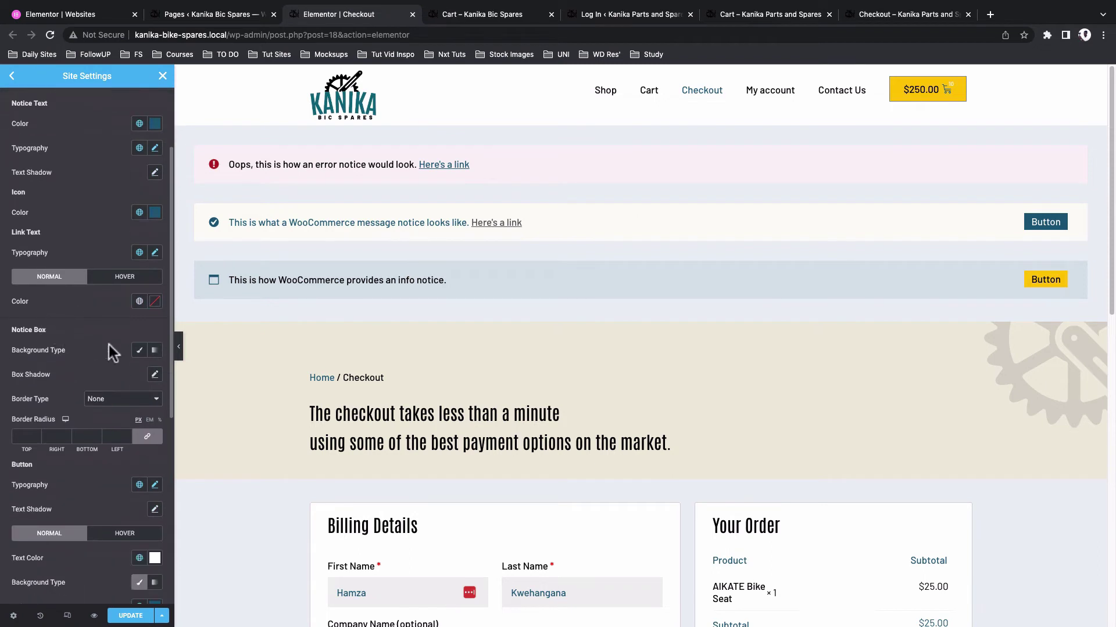
pyautogui.click(154, 350)
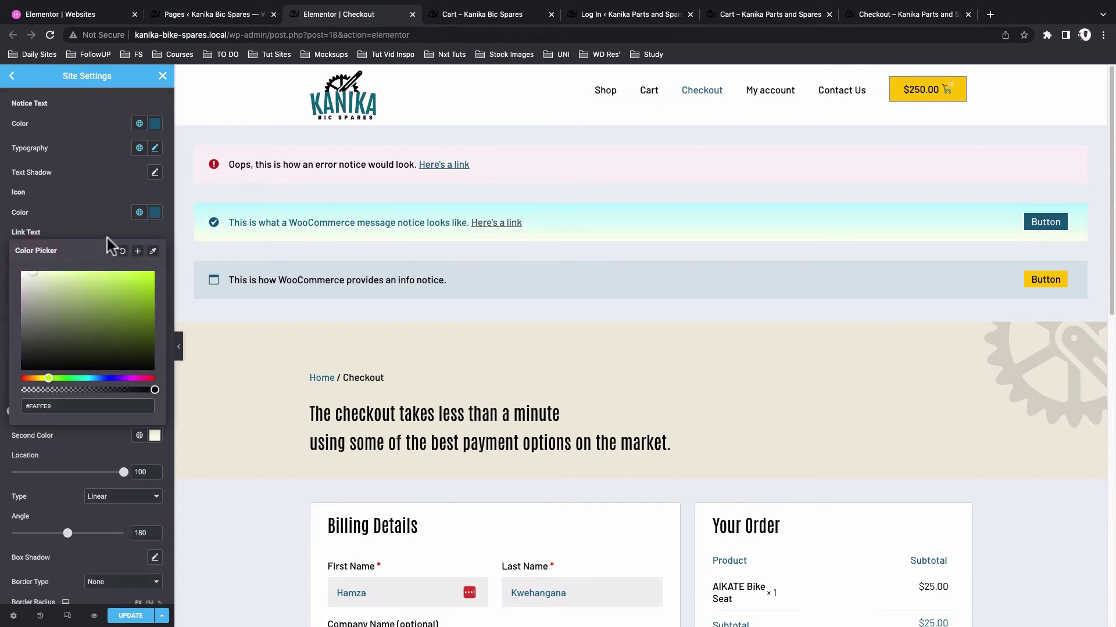
pyautogui.click(107, 236)
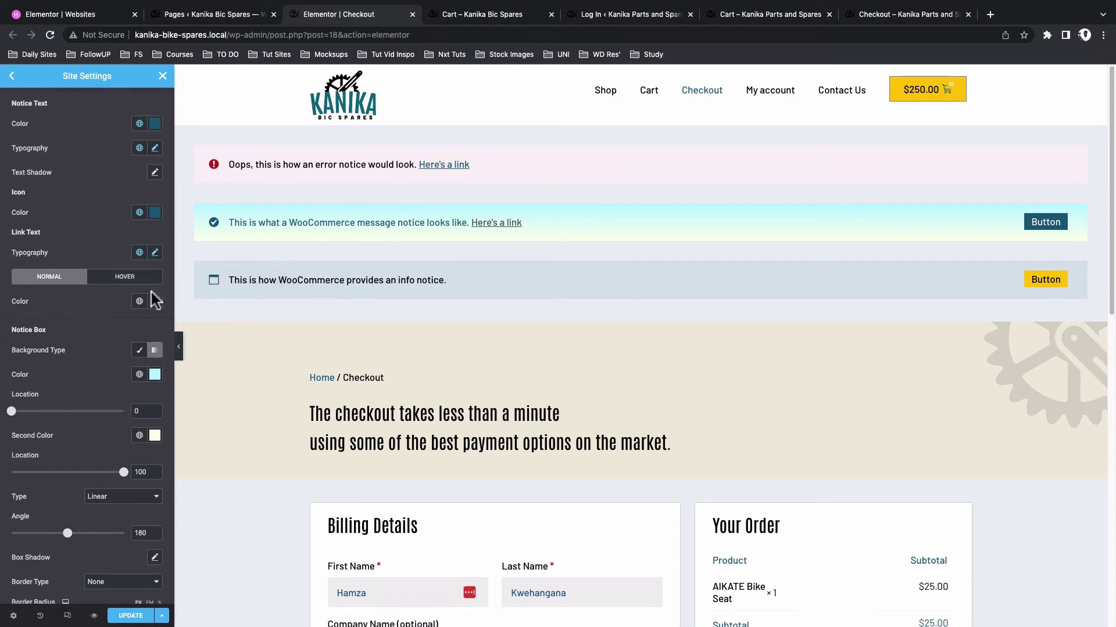
pyautogui.click(139, 350)
pyautogui.click(154, 375)
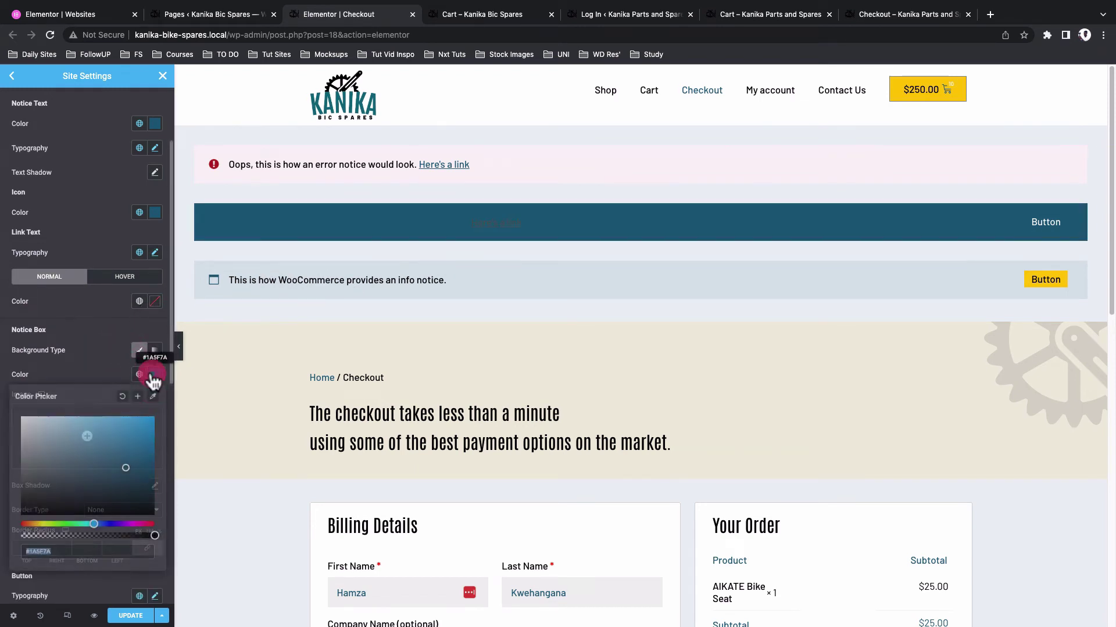
pyautogui.moveTo(23, 418); pyautogui.dragTo(6, 420)
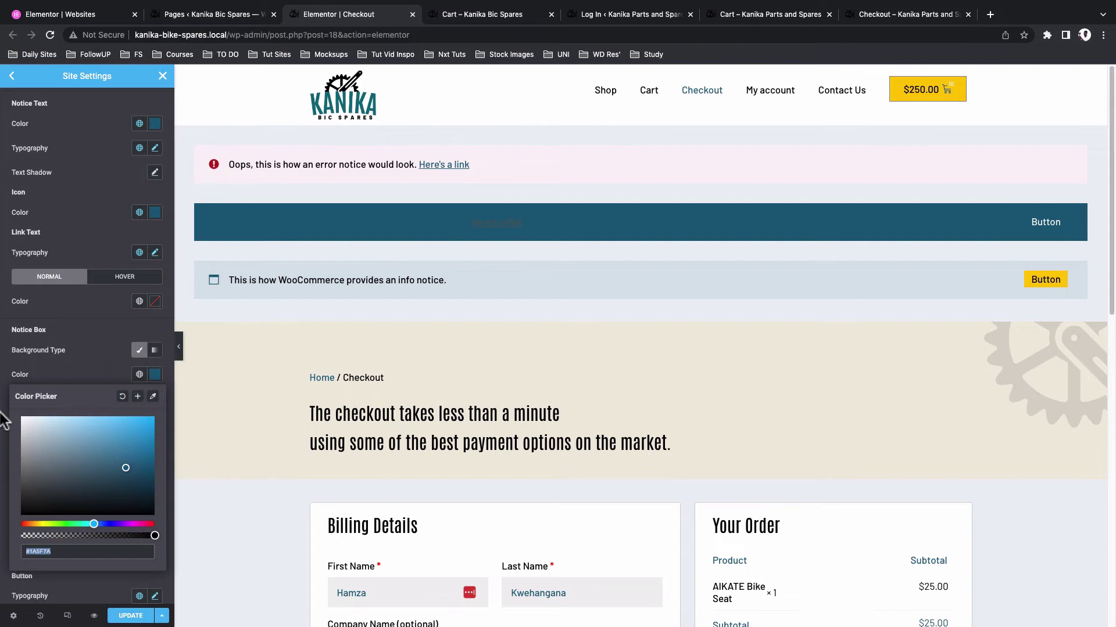
pyautogui.click(85, 361)
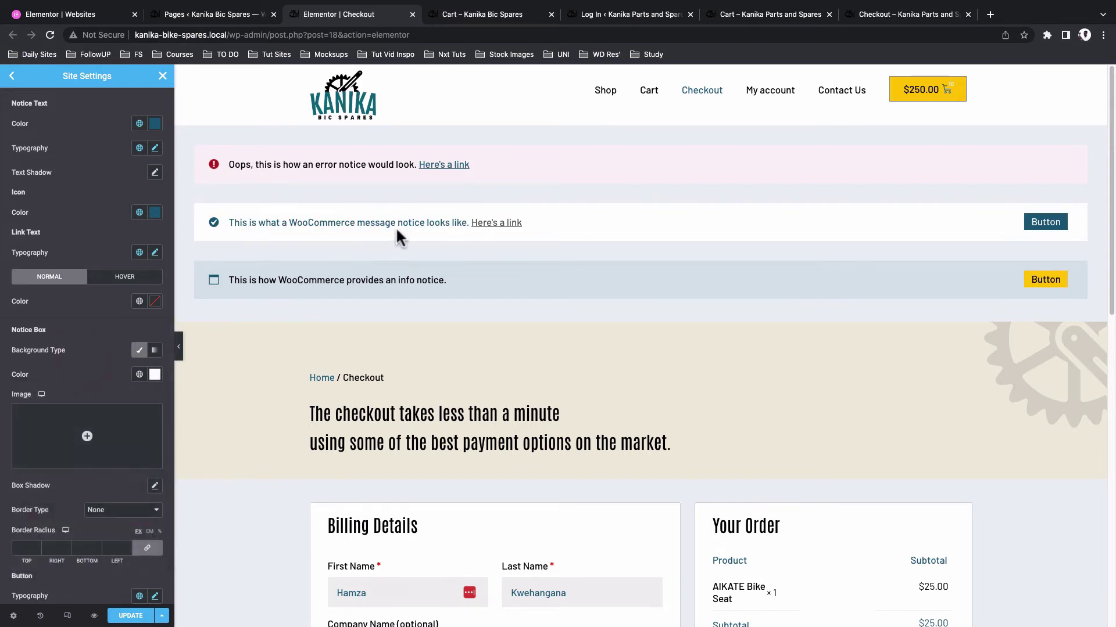
# Try a 30 px border radius on the message notice, then clear it for square corners.
pyautogui.scroll(-2, 87, 349)
pyautogui.click(24, 475)
pyautogui.write('30')
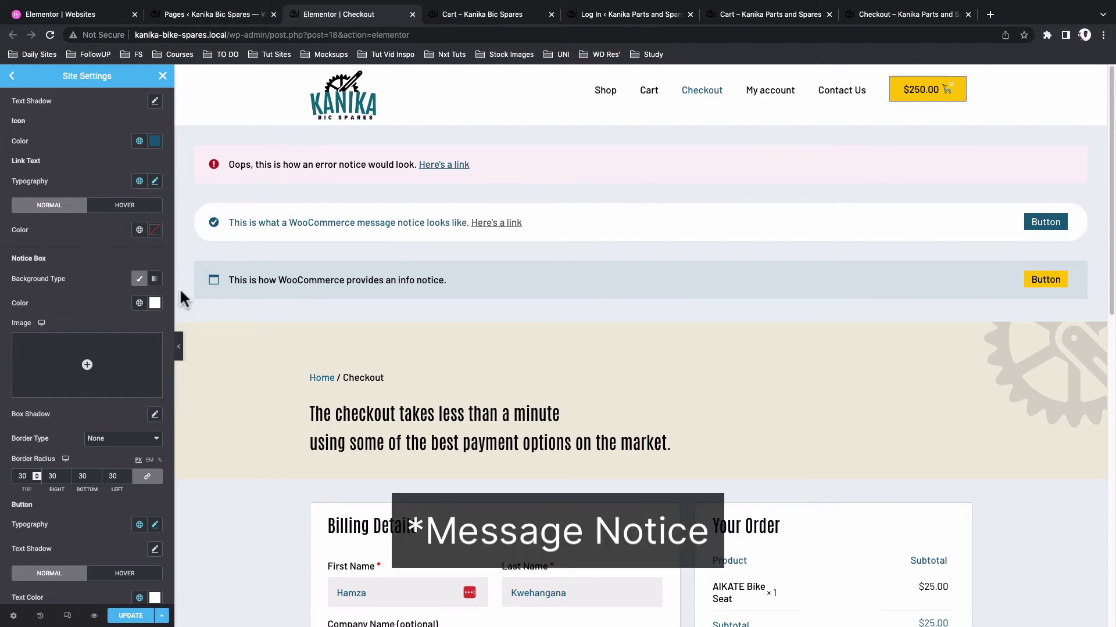
pyautogui.scroll(-3, 34, 372)
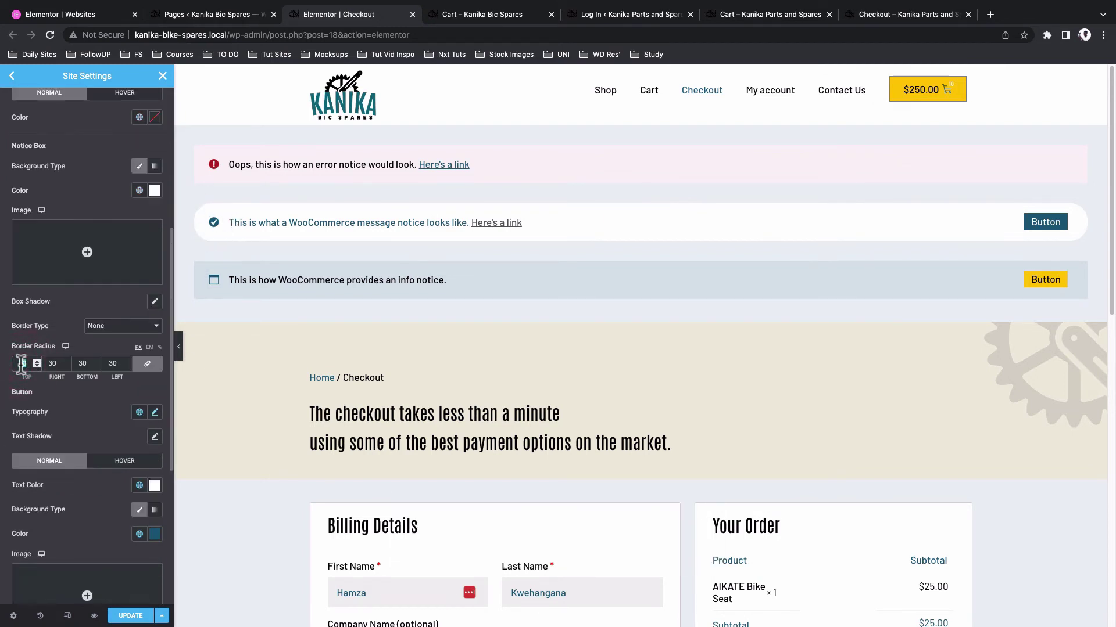
pyautogui.press('BackSpace')
pyautogui.scroll(-4, 67, 423)
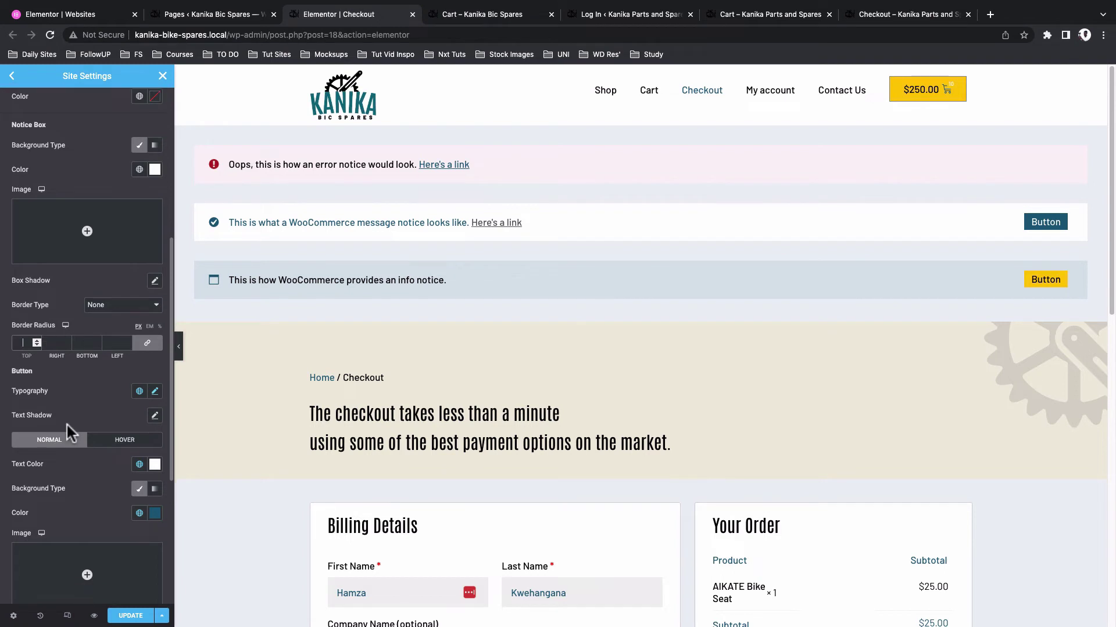
pyautogui.scroll(-3, 70, 435)
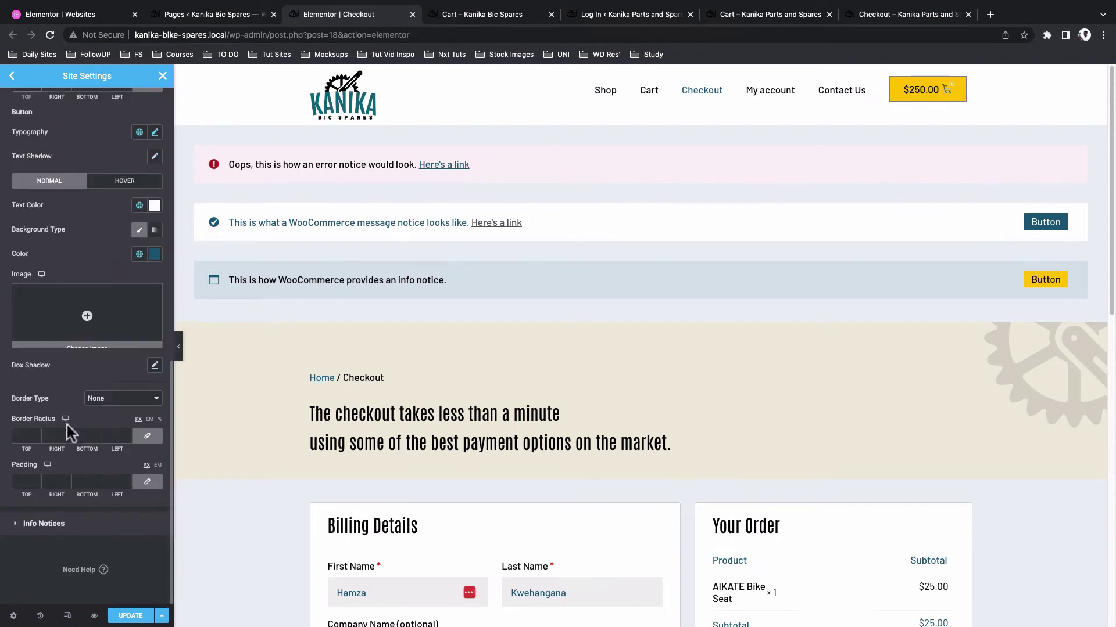
# Expand Info Notices and scroll through its notice box and button colour settings.
pyautogui.click(47, 524)
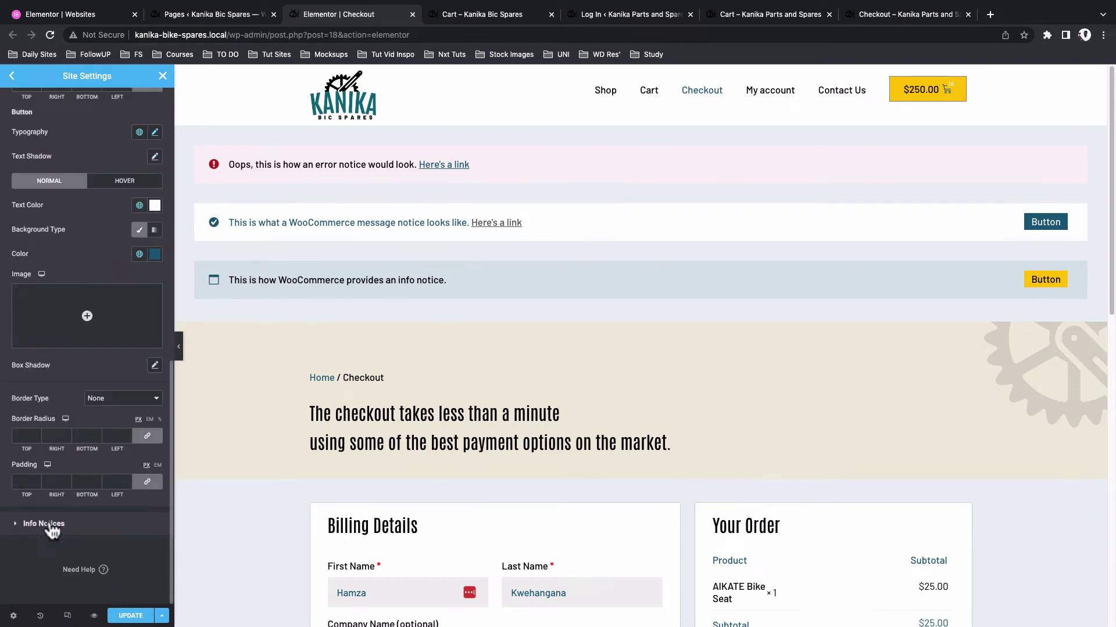
pyautogui.click(51, 524)
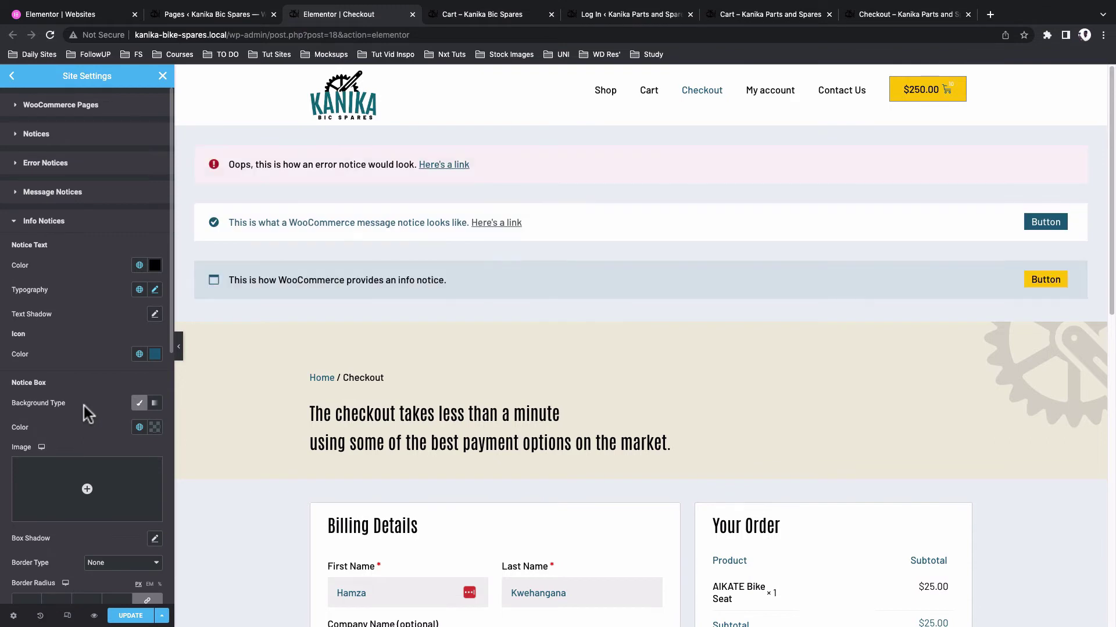
pyautogui.scroll(-2, 84, 407)
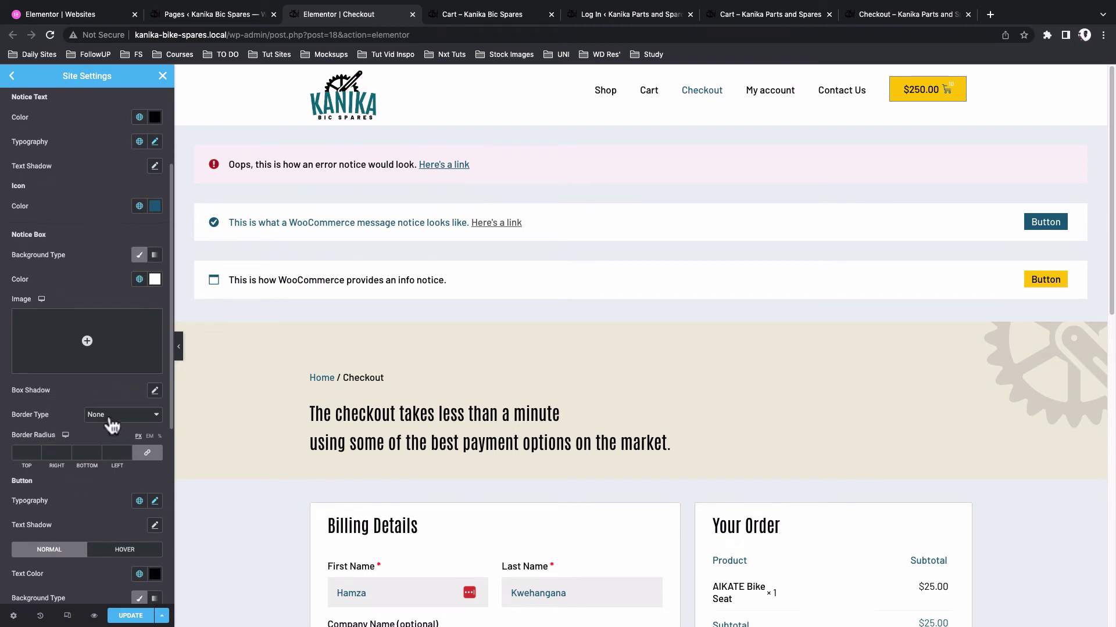
pyautogui.scroll(-2, 54, 507)
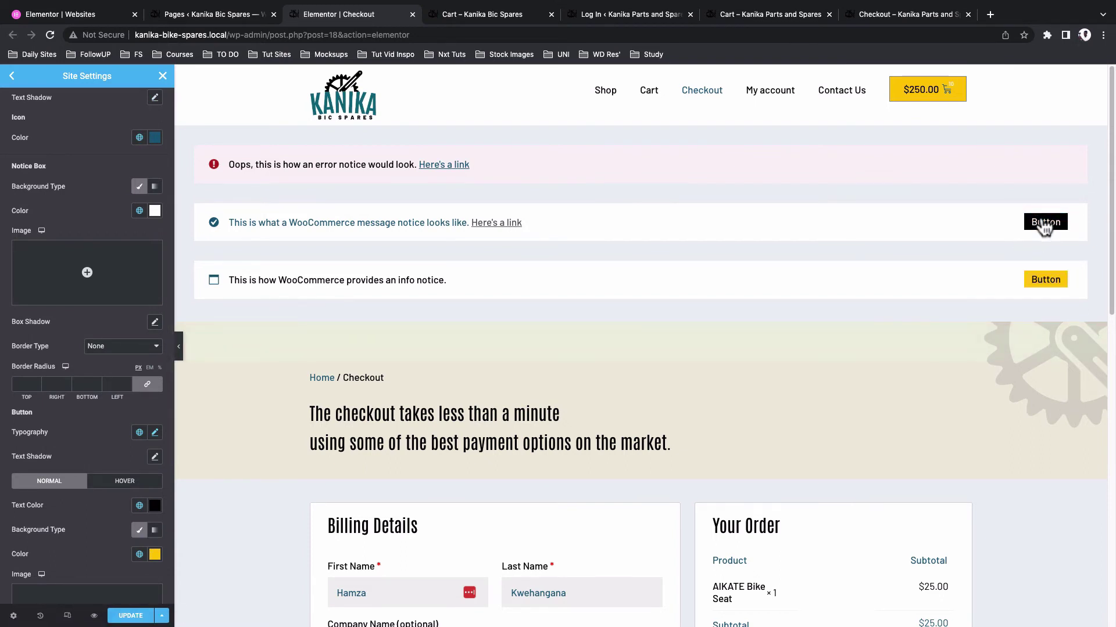
pyautogui.scroll(-1, 61, 458)
pyautogui.scroll(-2, 61, 458)
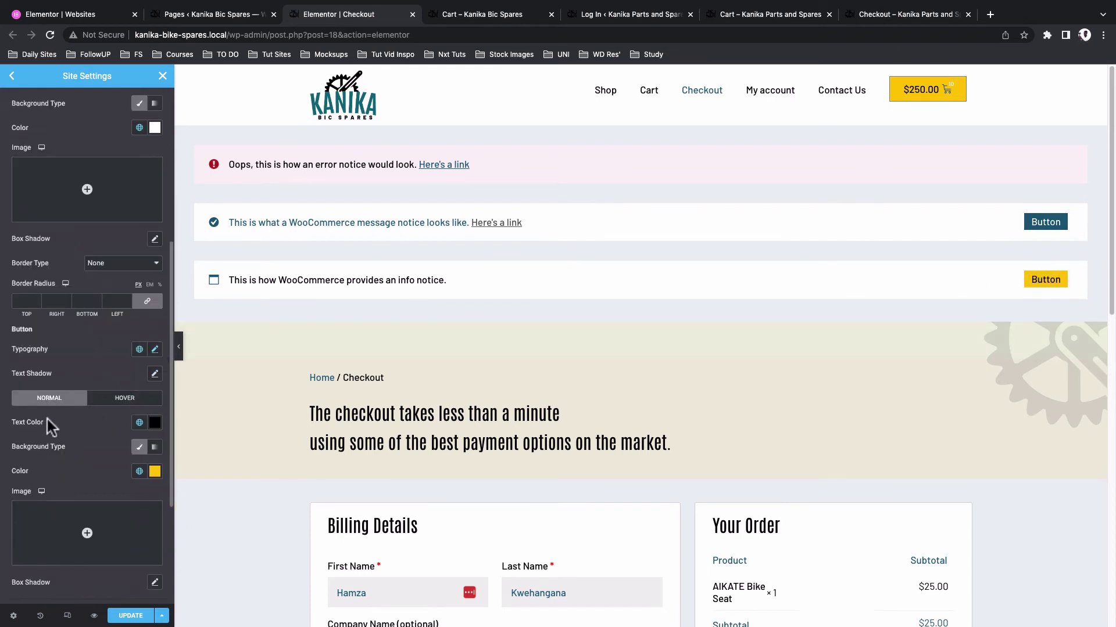
pyautogui.scroll(-5, 65, 453)
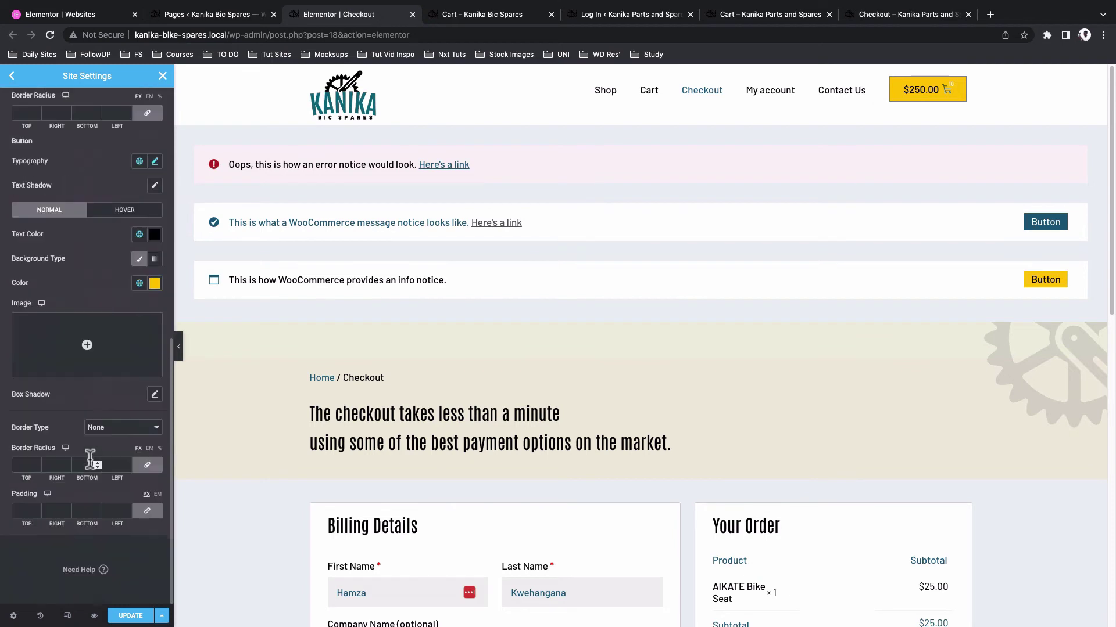
# Save the notice styling, then cut the AIKATE Bike Seat quantity from 10 to 1 and update the cart.
pyautogui.click(133, 618)
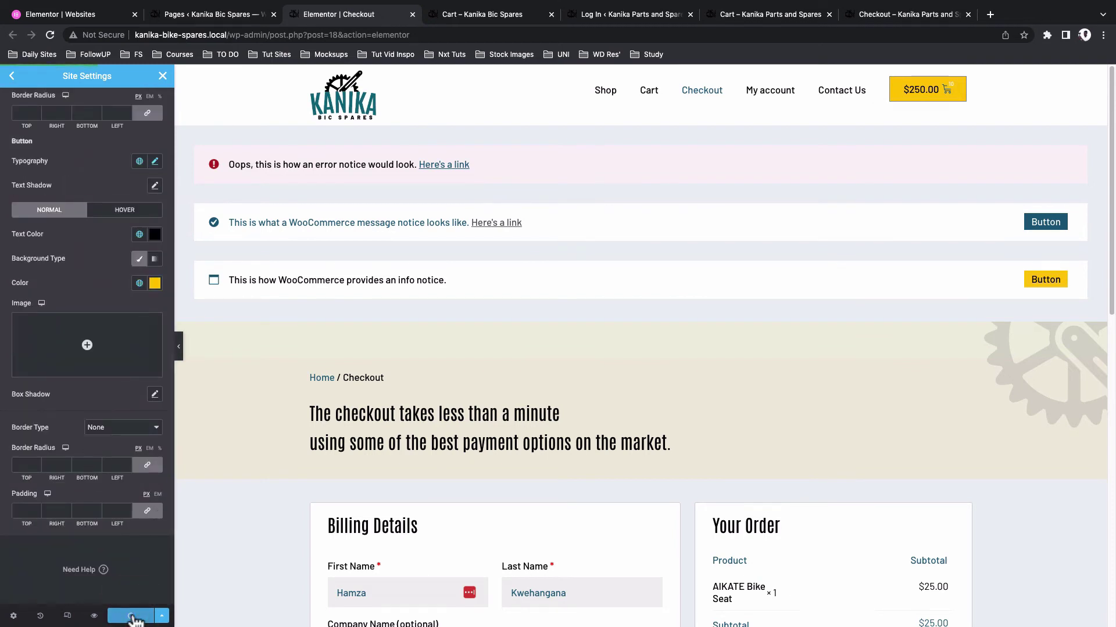
pyautogui.hotkey('ctrl', 'Tab')
pyautogui.click(477, 416)
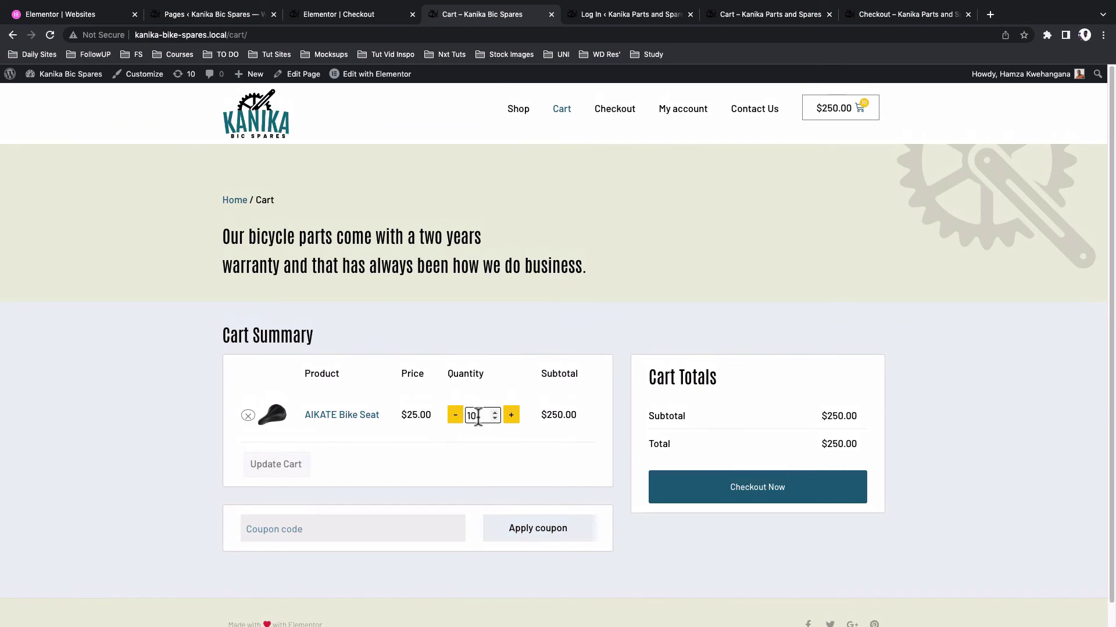
pyautogui.press('BackSpace')
pyautogui.click(456, 416)
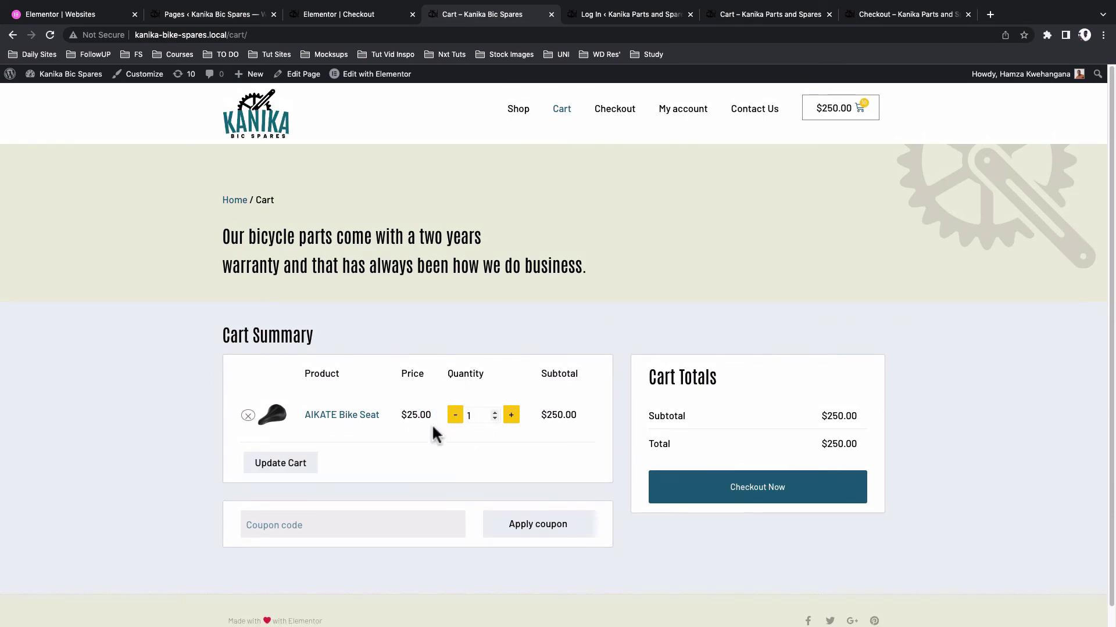
pyautogui.click(280, 463)
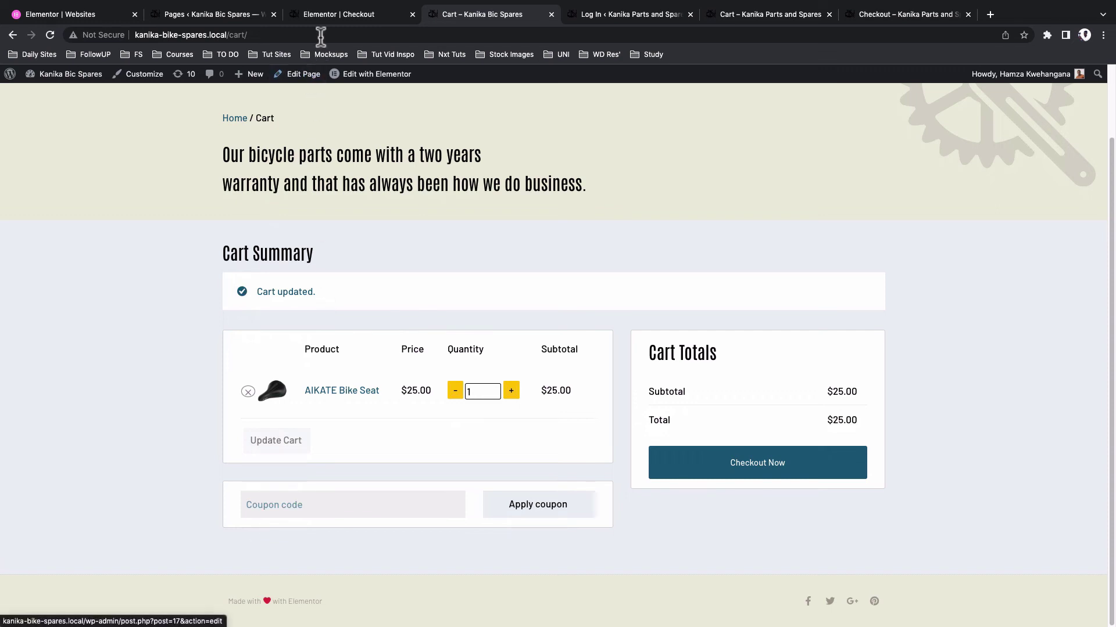
pyautogui.click(323, 18)
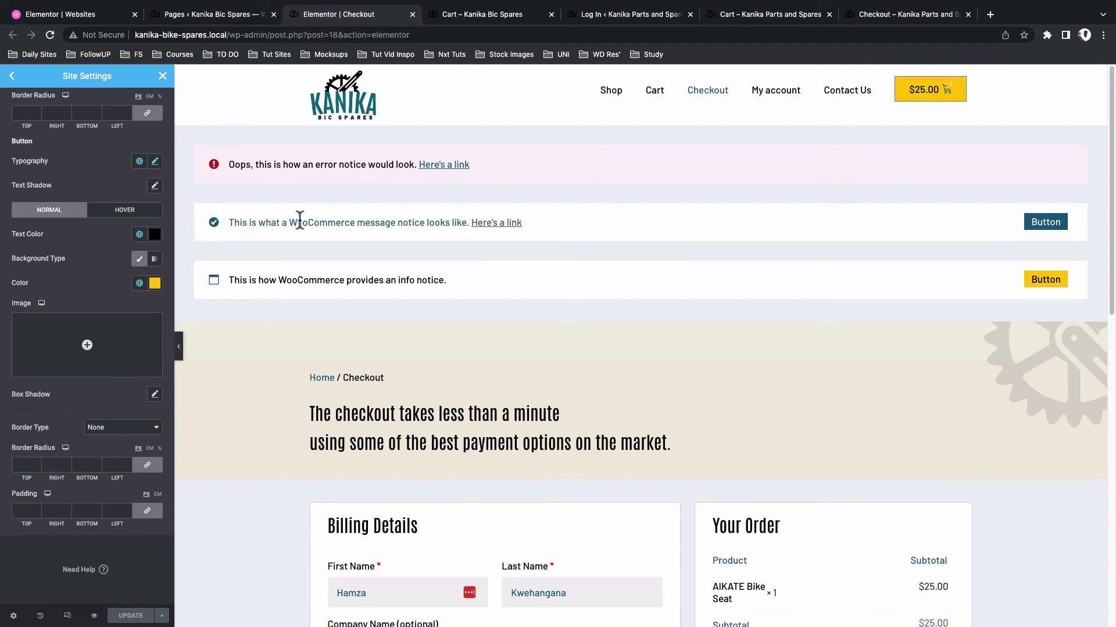
# Apply the made-up coupon code 'sdfasdf' on the cart to trigger an error notice.
pyautogui.click(470, 17)
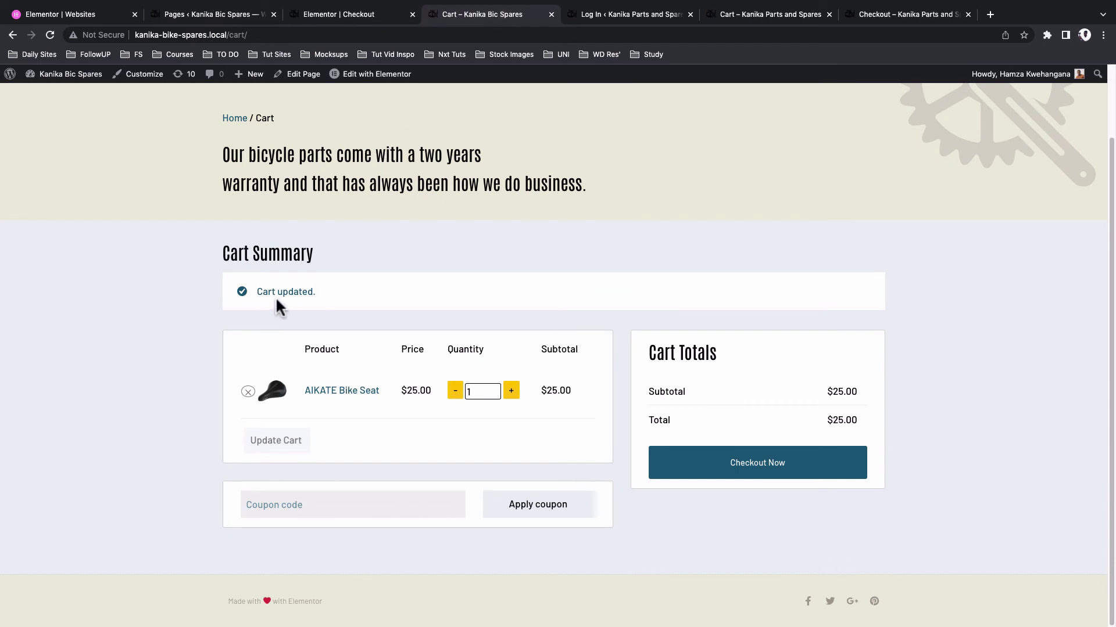
pyautogui.click(319, 499)
pyautogui.write('sdfasdf')
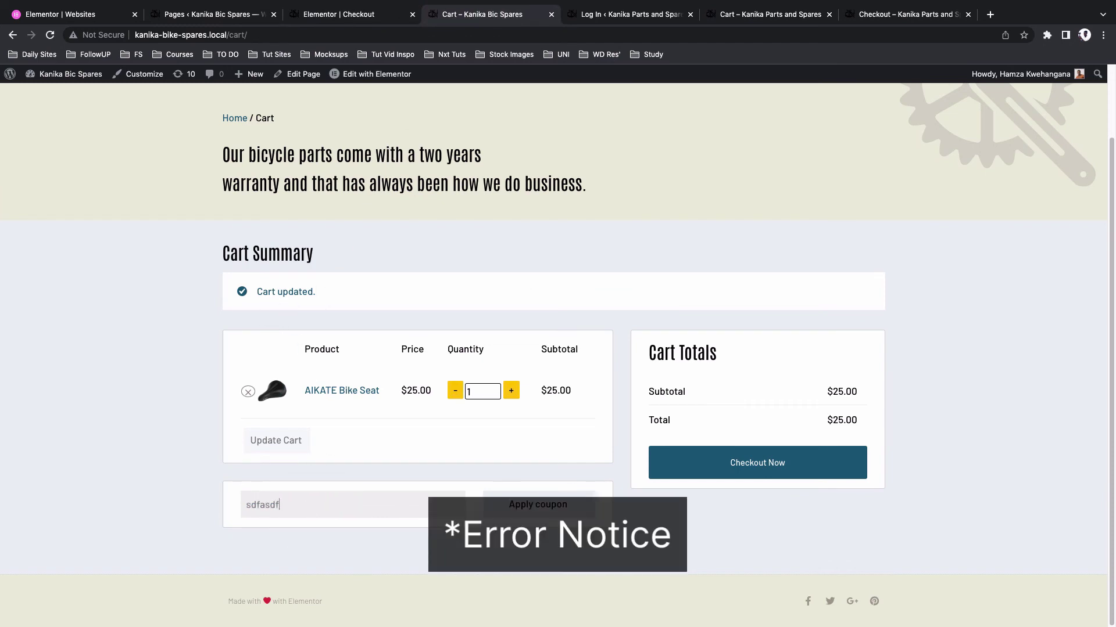
pyautogui.click(538, 511)
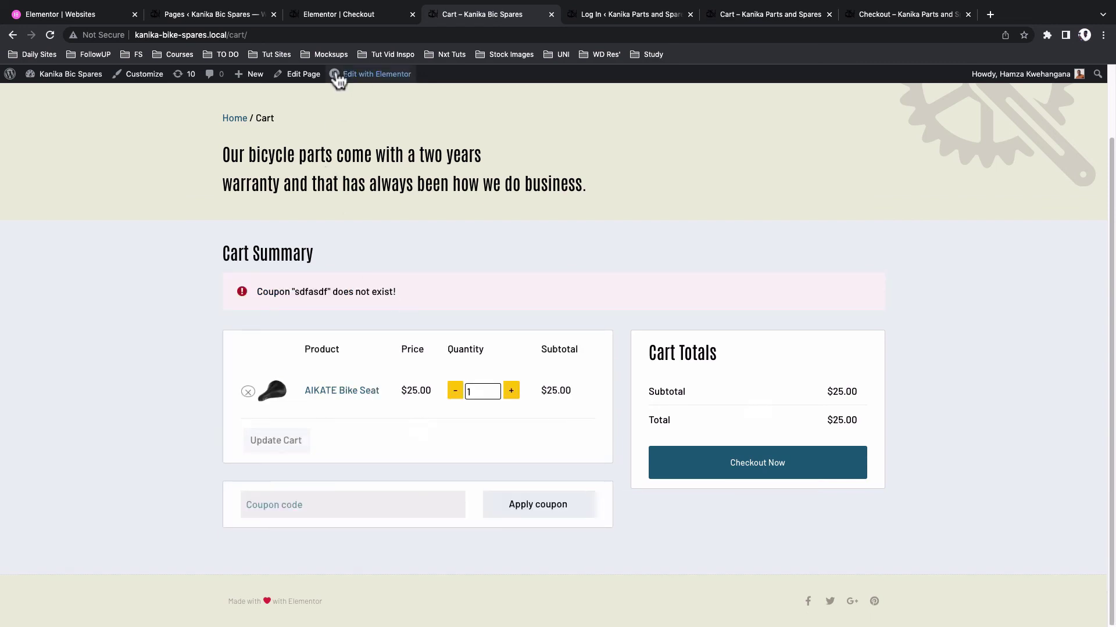
# Compare the cart's coupon error with the sample error message in the Elementor preview.
pyautogui.click(336, 15)
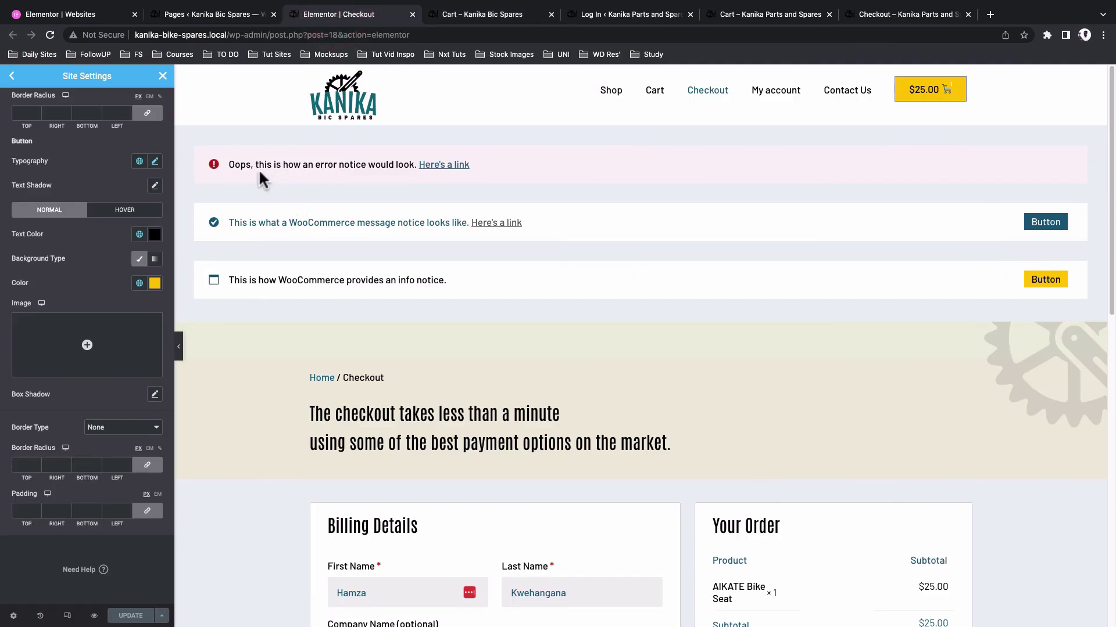
pyautogui.moveTo(229, 165); pyautogui.dragTo(304, 175)
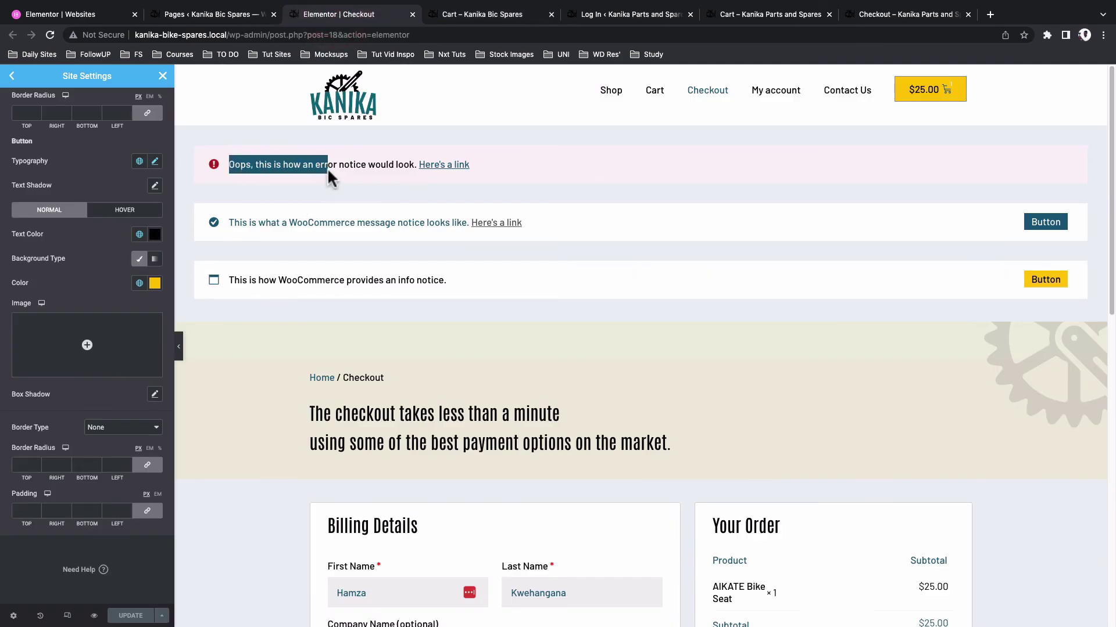
pyautogui.click(472, 15)
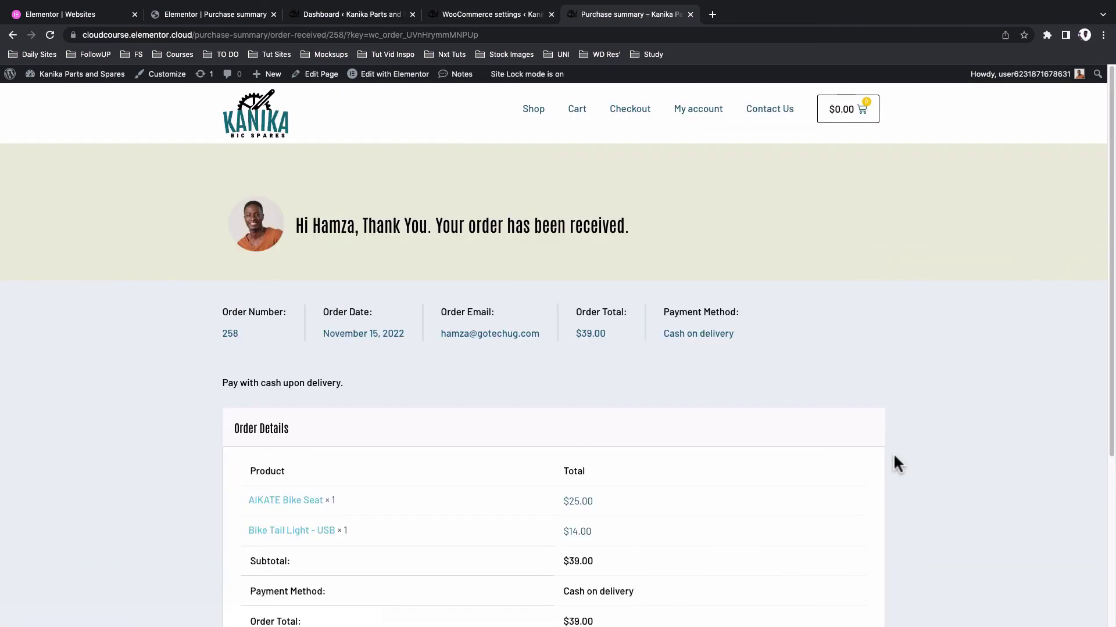
pyautogui.scroll(-5, 895, 463)
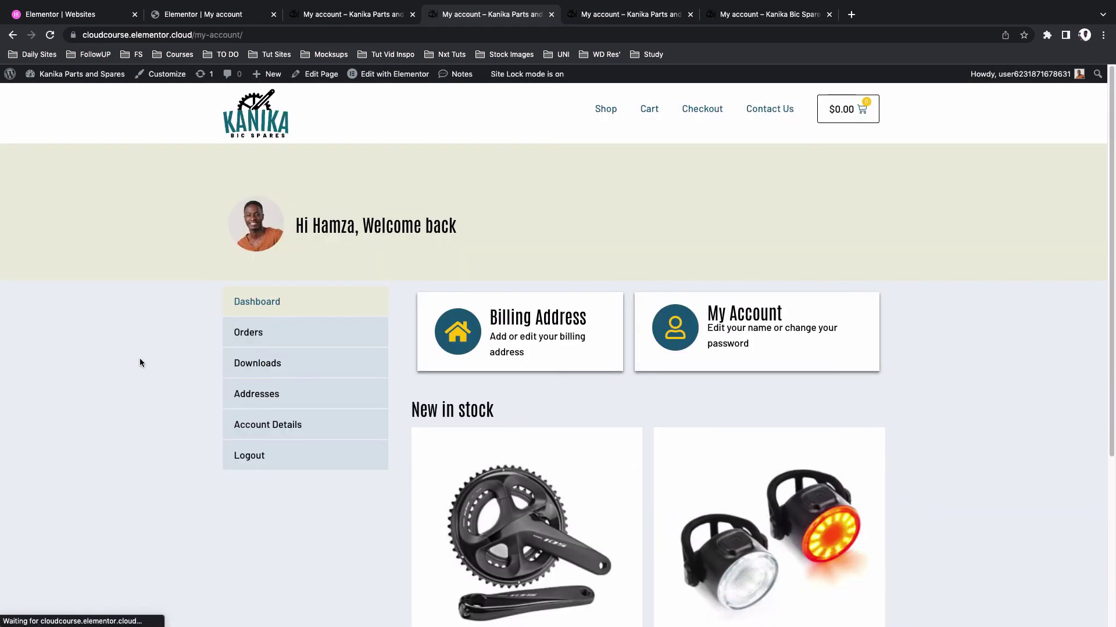
pyautogui.scroll(-2, 140, 362)
pyautogui.scroll(-3, 140, 363)
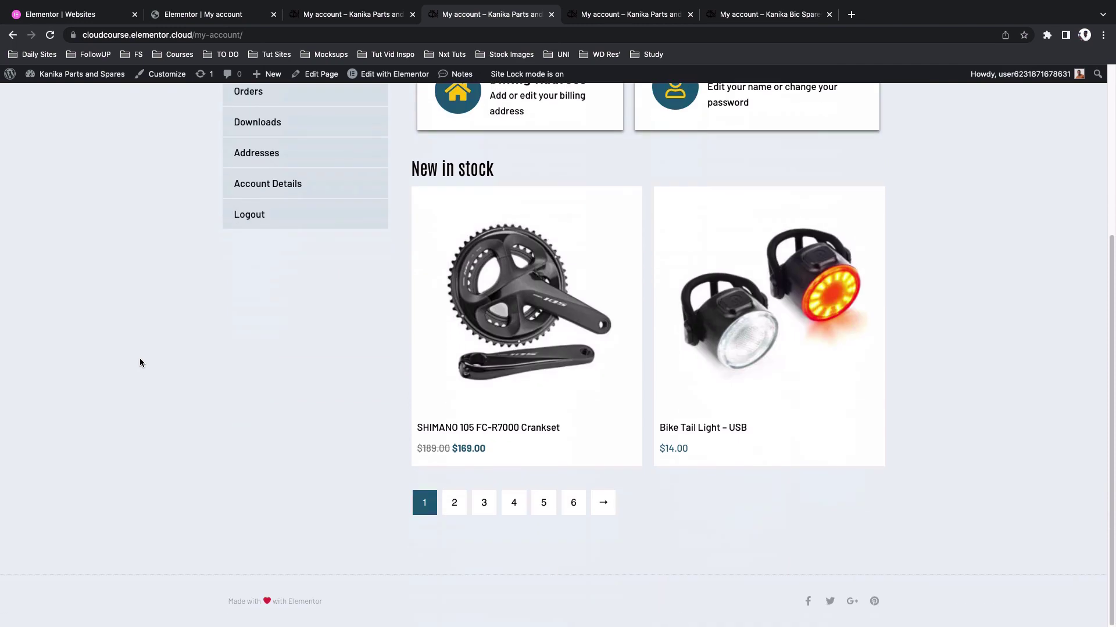
pyautogui.scroll(5, 139, 363)
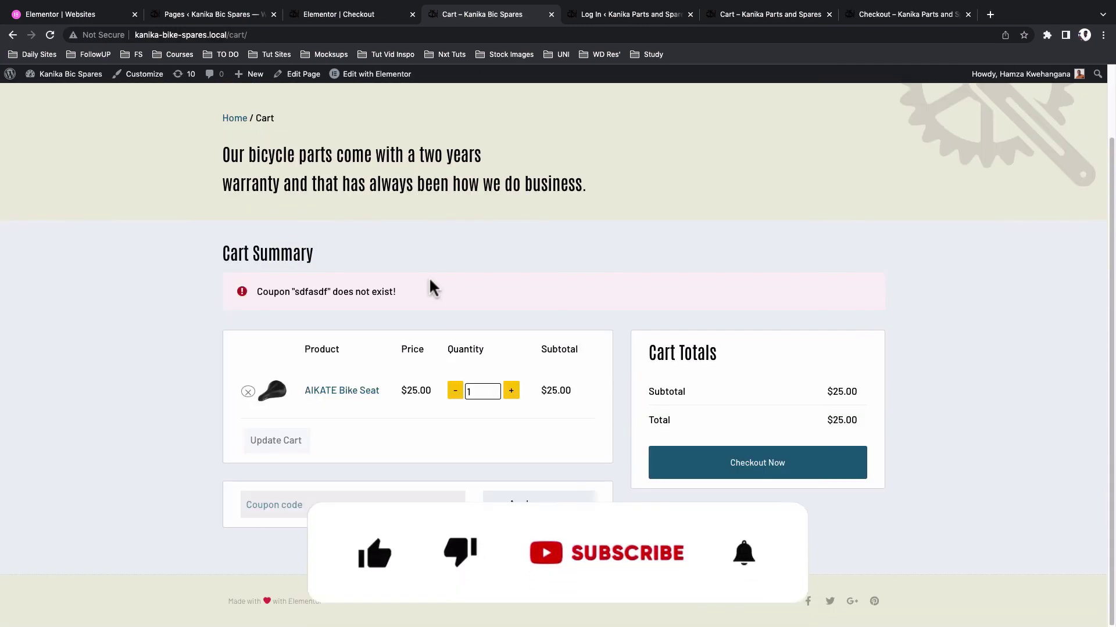